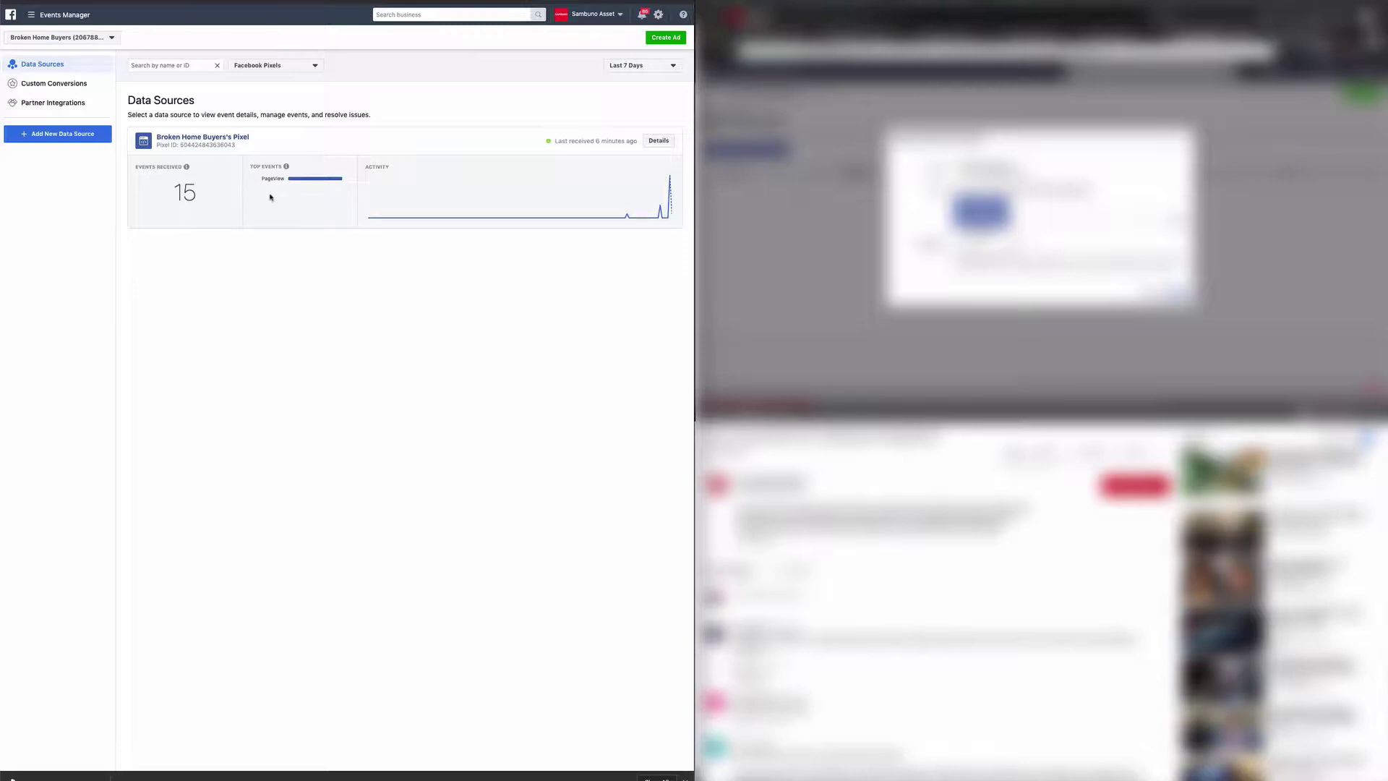
{"action": "mouse_move", "coordinate": [432, 178]}
{"action": "left_click", "coordinate": [659, 141]}
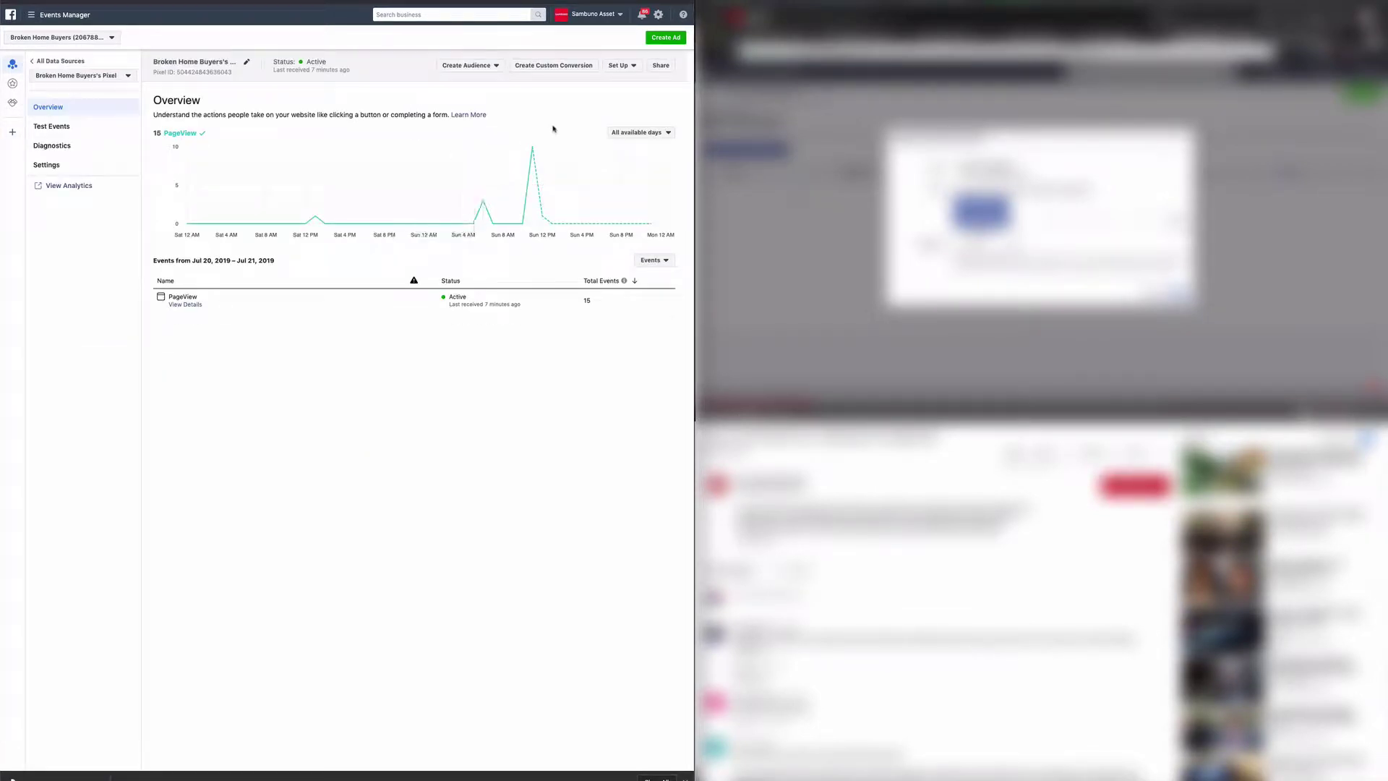
{"action": "left_click", "coordinate": [633, 66]}
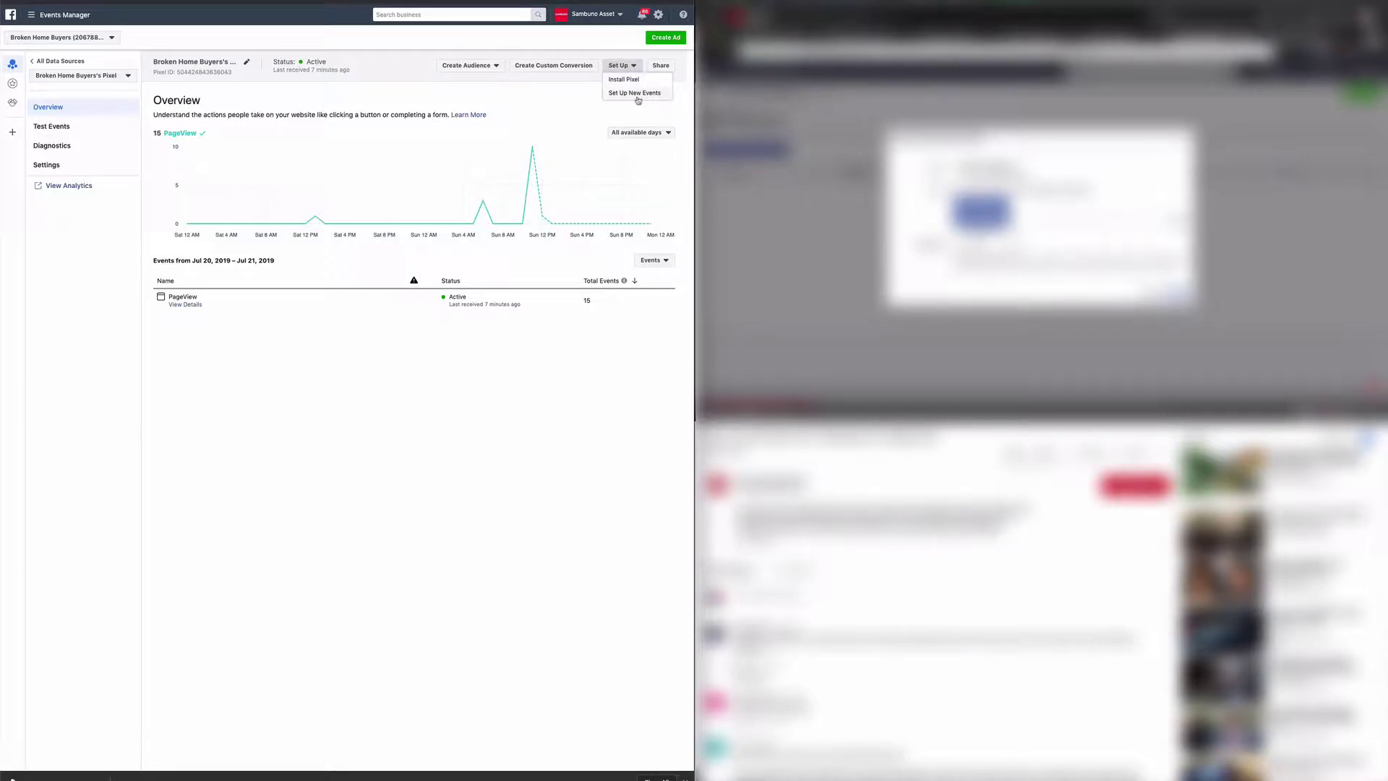
{"action": "left_click", "coordinate": [634, 94]}
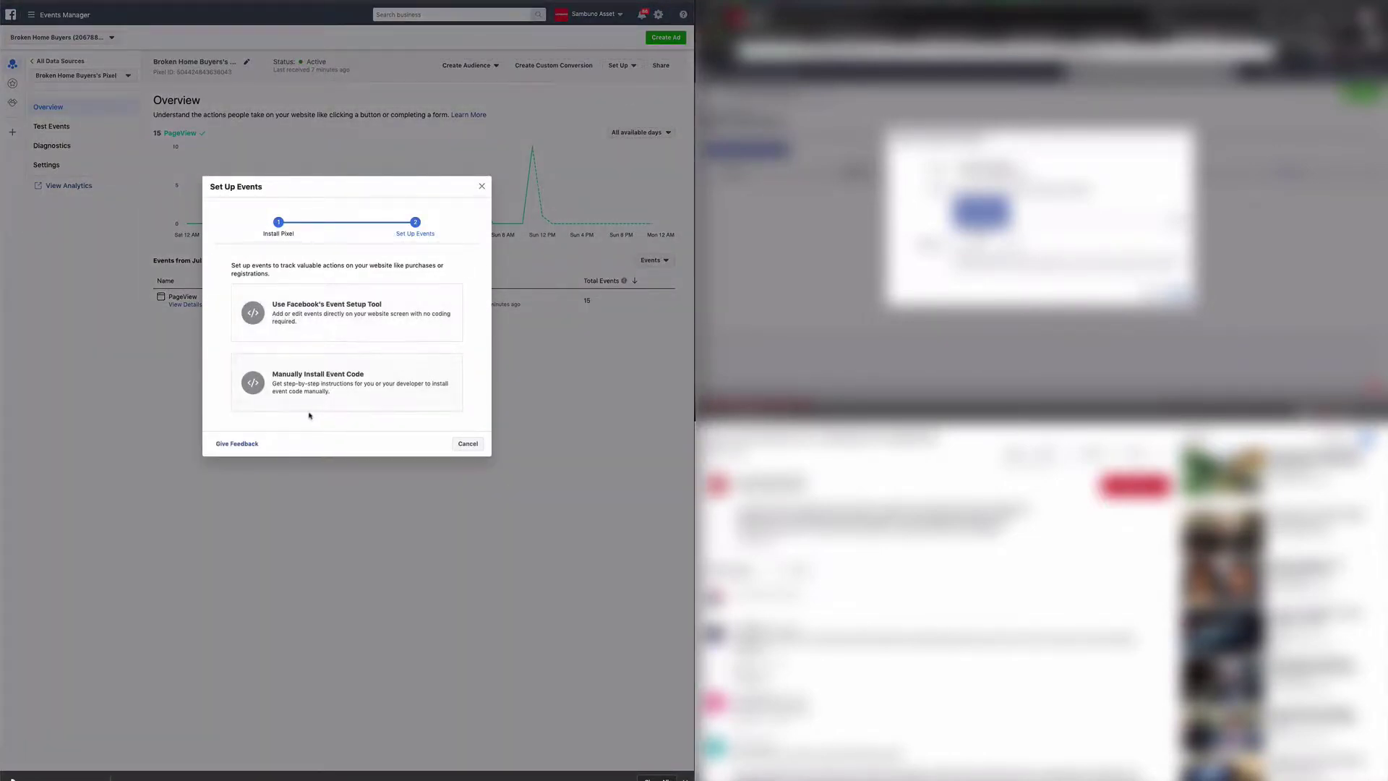
{"action": "left_click", "coordinate": [312, 321]}
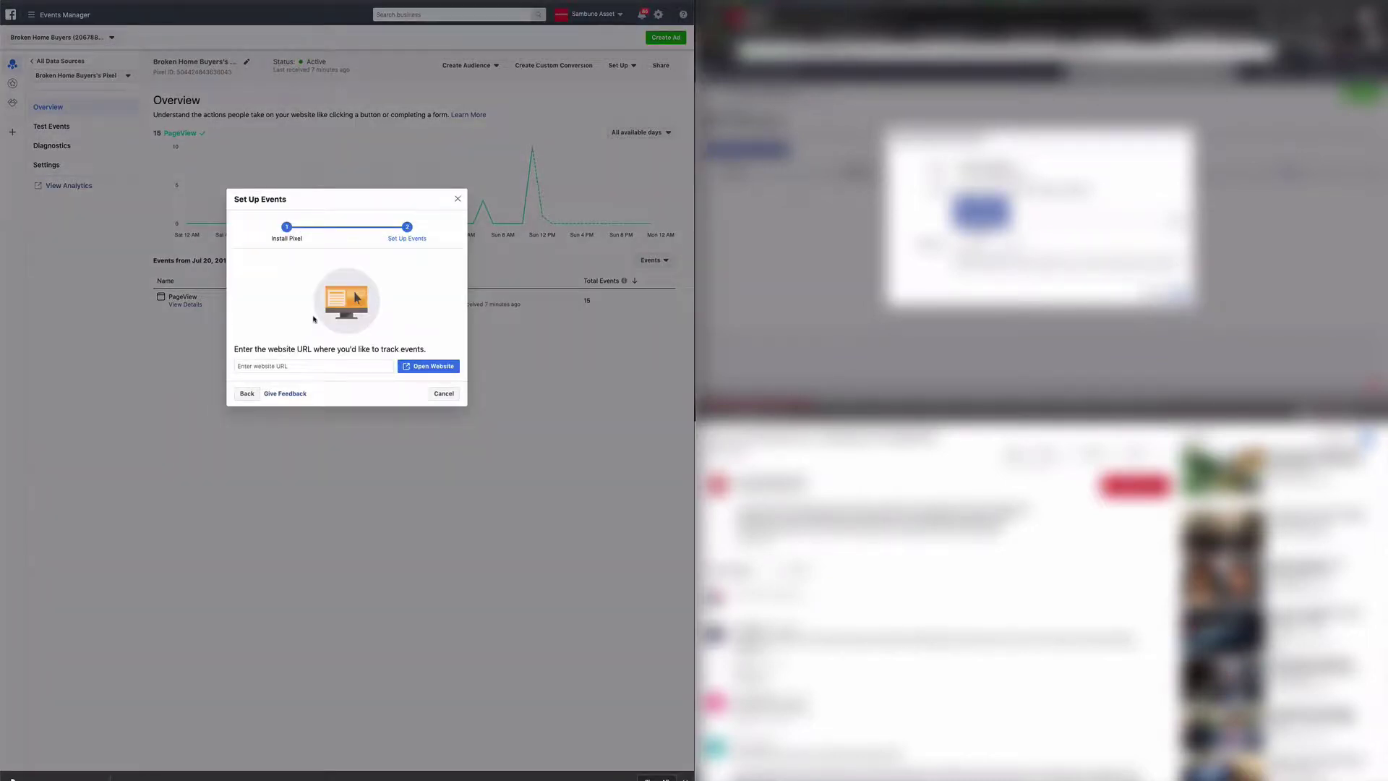
{"action": "left_click", "coordinate": [306, 367]}
{"action": "type", "text": "htt"}
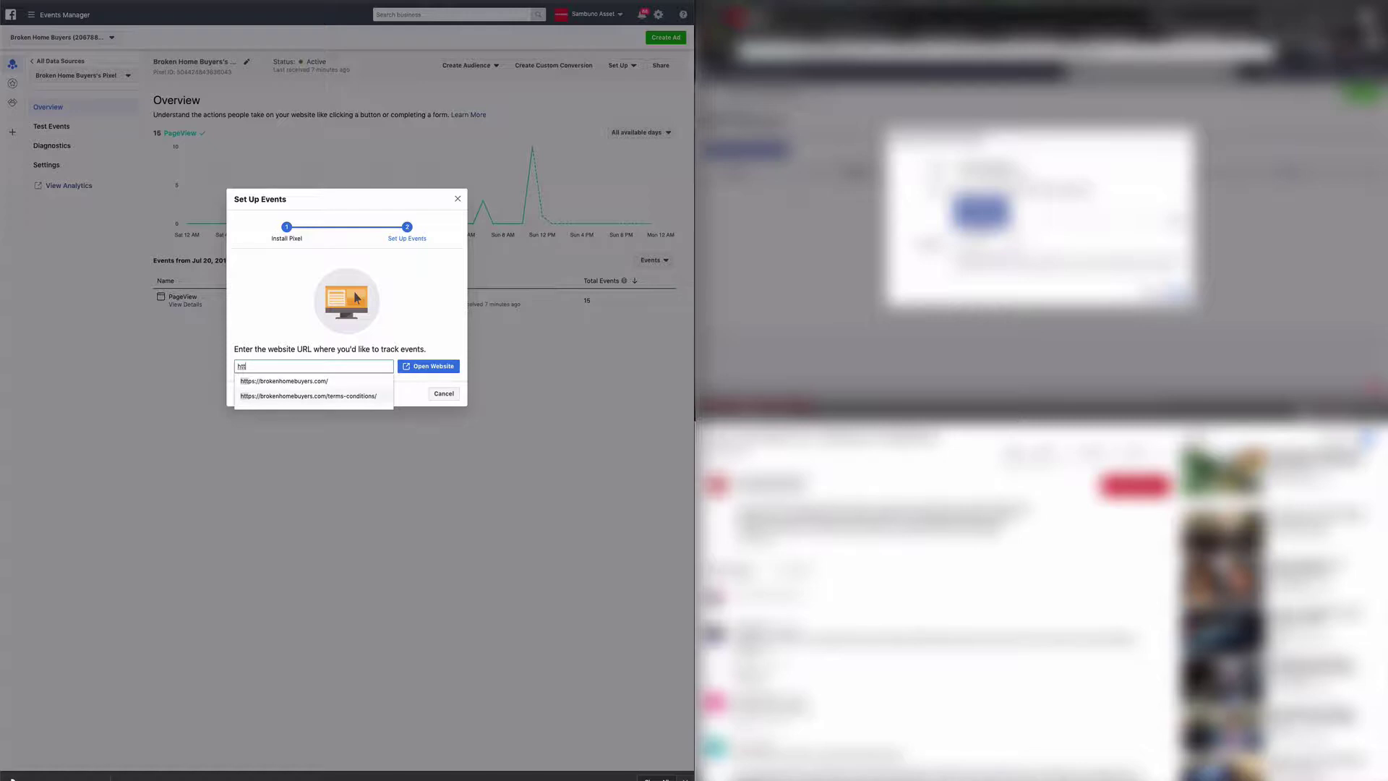
{"action": "left_click", "coordinate": [307, 381]}
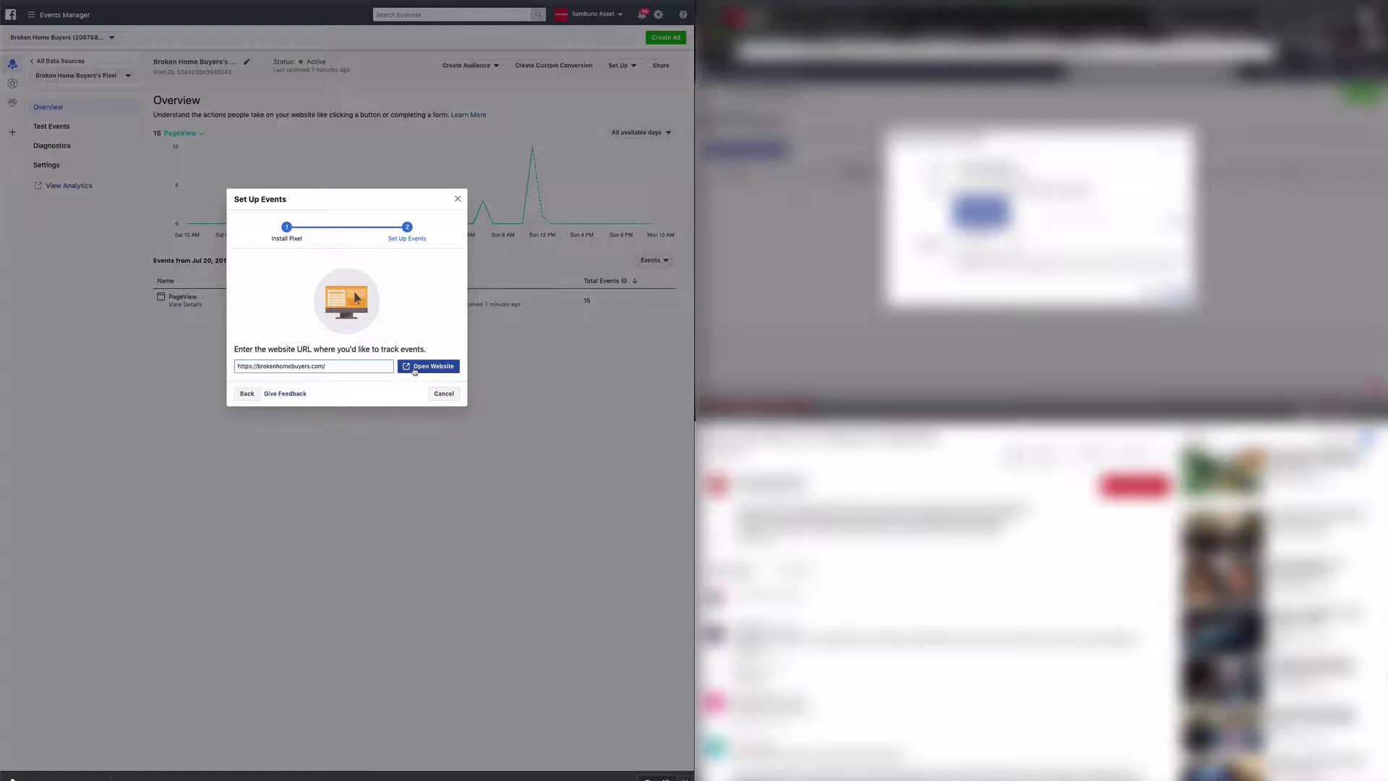
{"action": "left_click", "coordinate": [415, 370]}
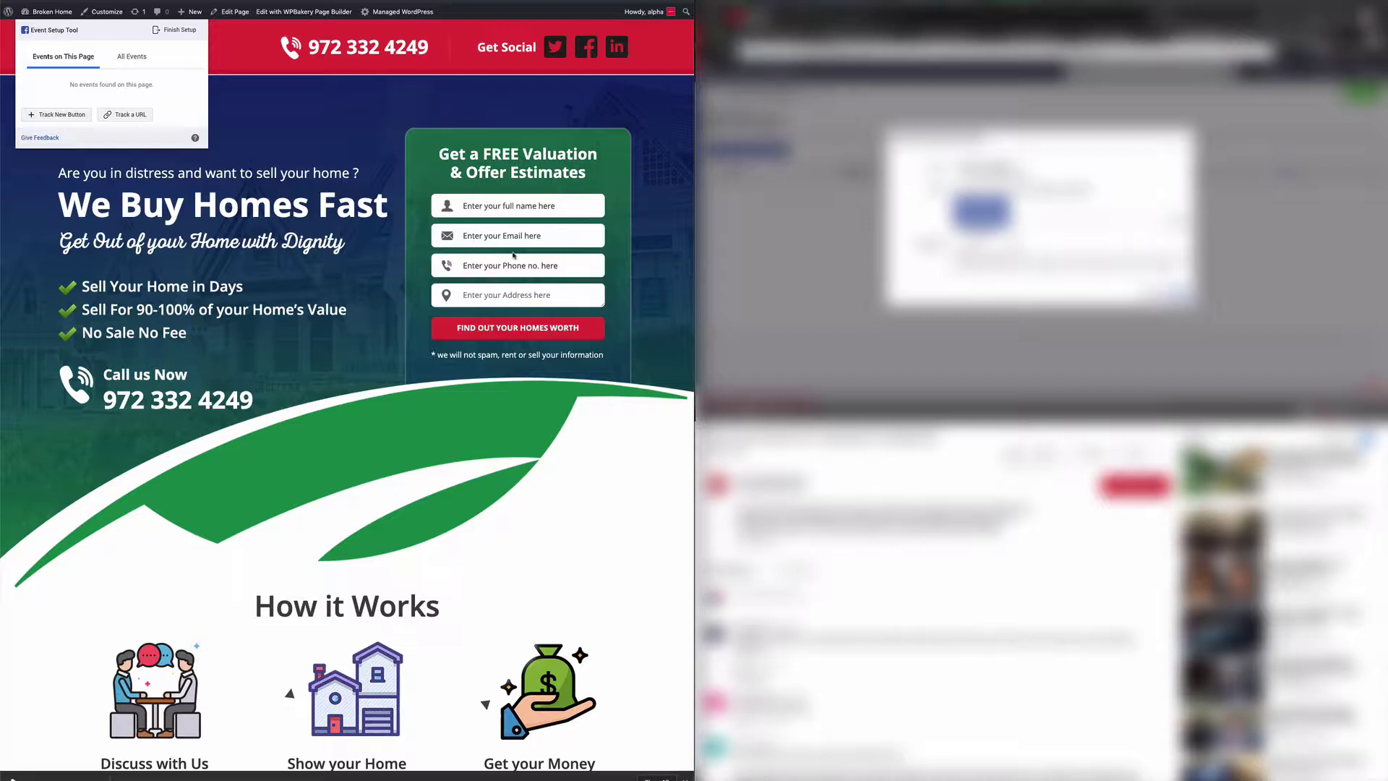
Track the valuation form's "Find out your homes worth" button as a Lead event
{"action": "left_click", "coordinate": [494, 335]}
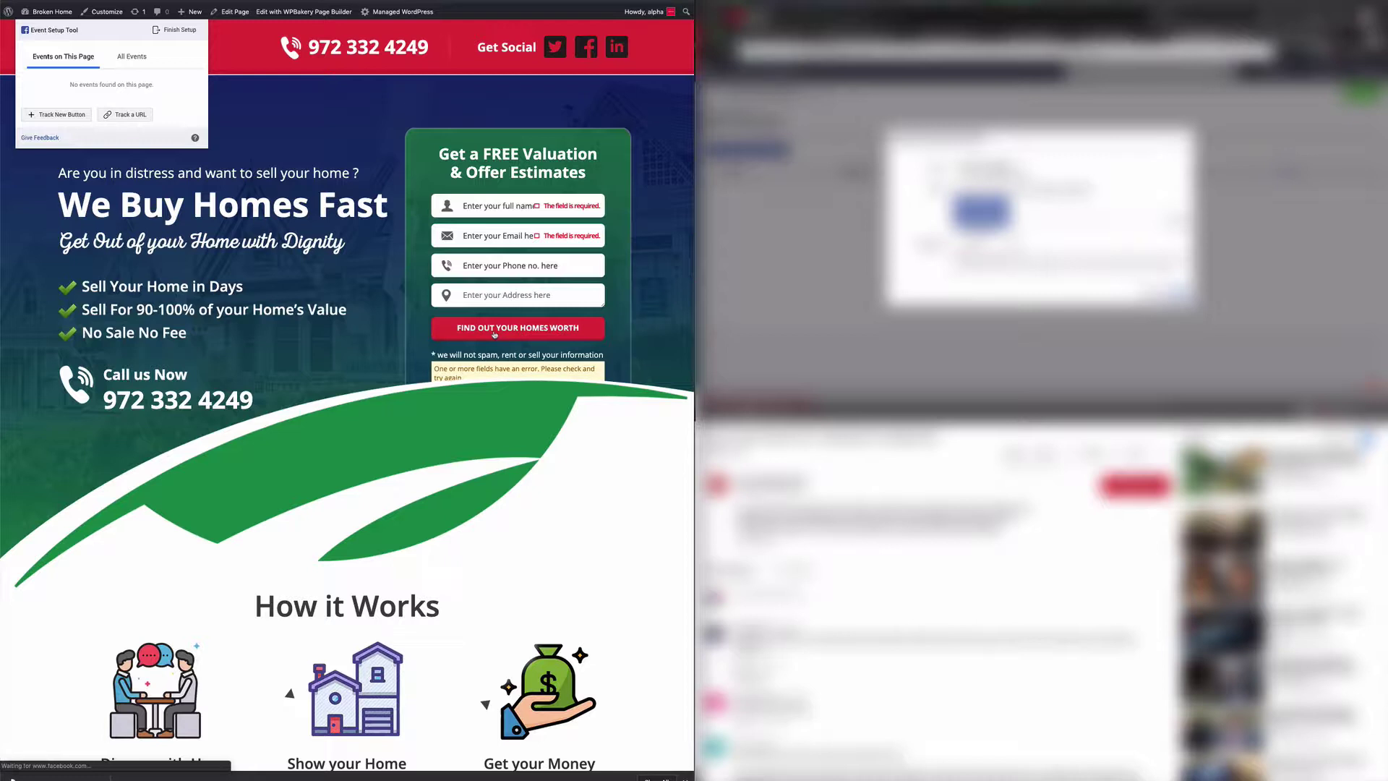
{"action": "left_click", "coordinate": [57, 116]}
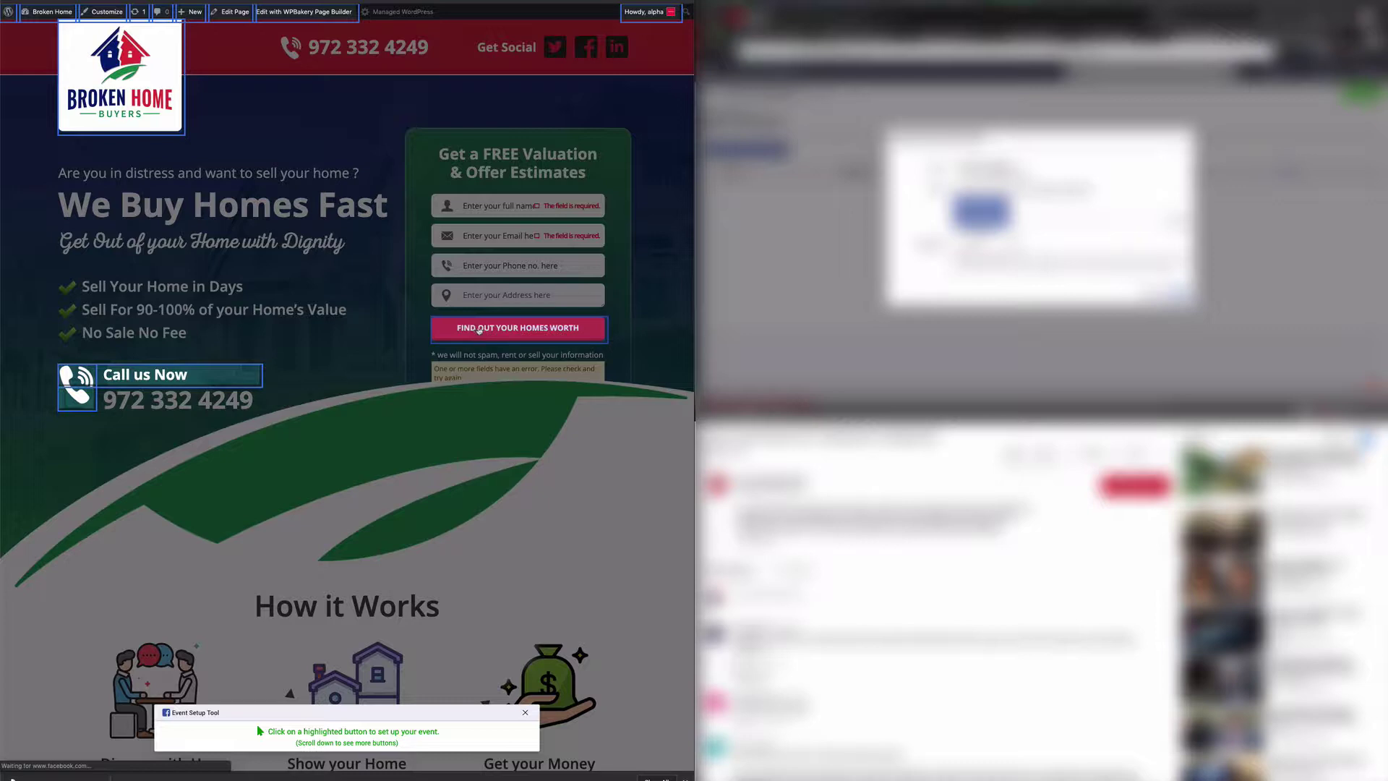
{"action": "left_click", "coordinate": [479, 330]}
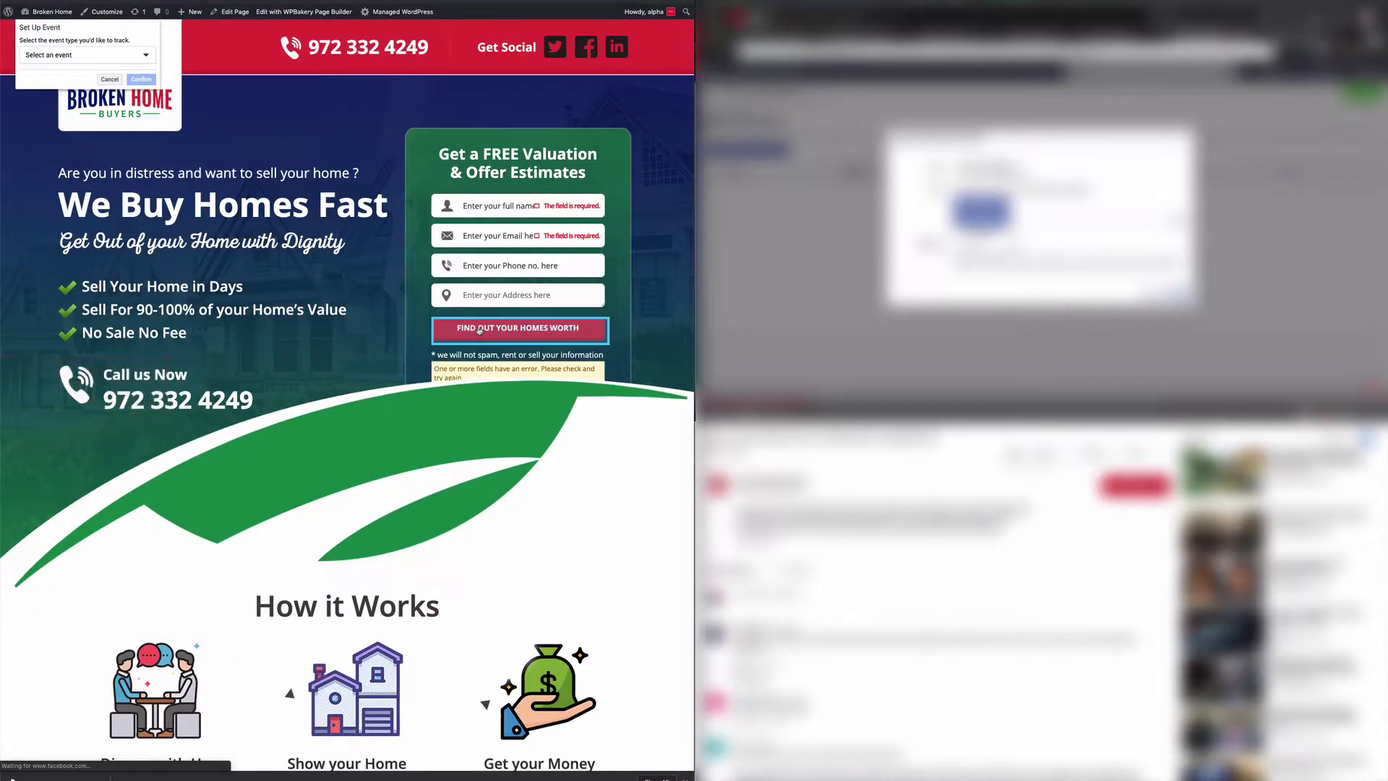
{"action": "left_click", "coordinate": [146, 57]}
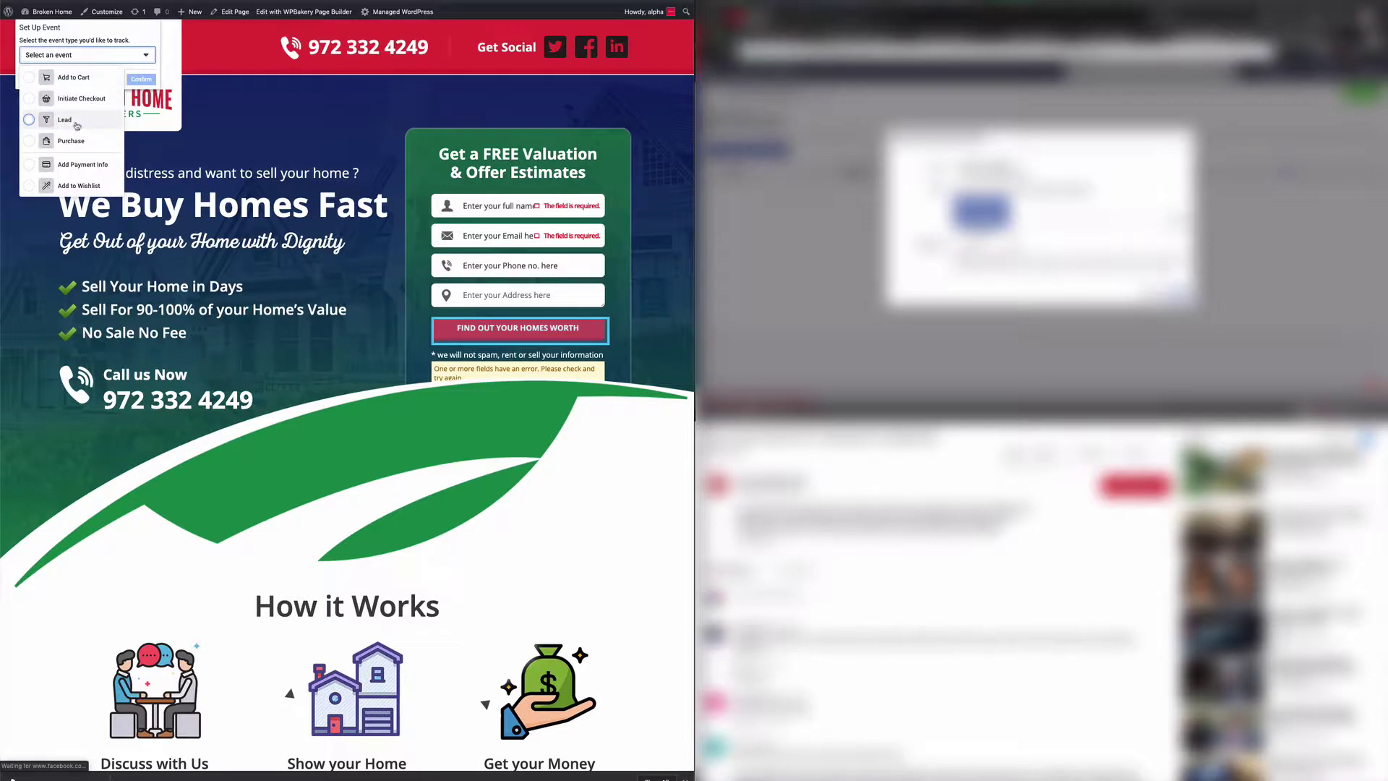
{"action": "left_click", "coordinate": [74, 123]}
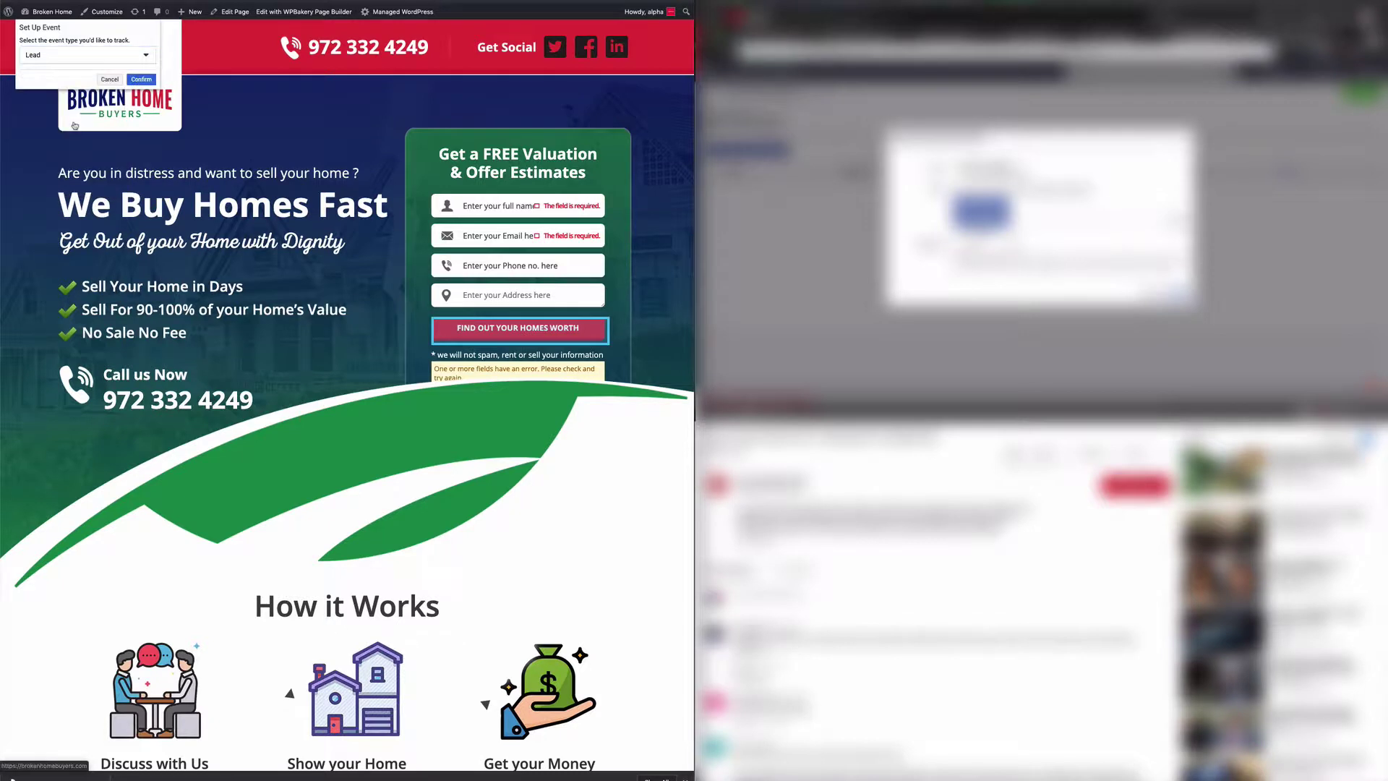
{"action": "left_click", "coordinate": [142, 79]}
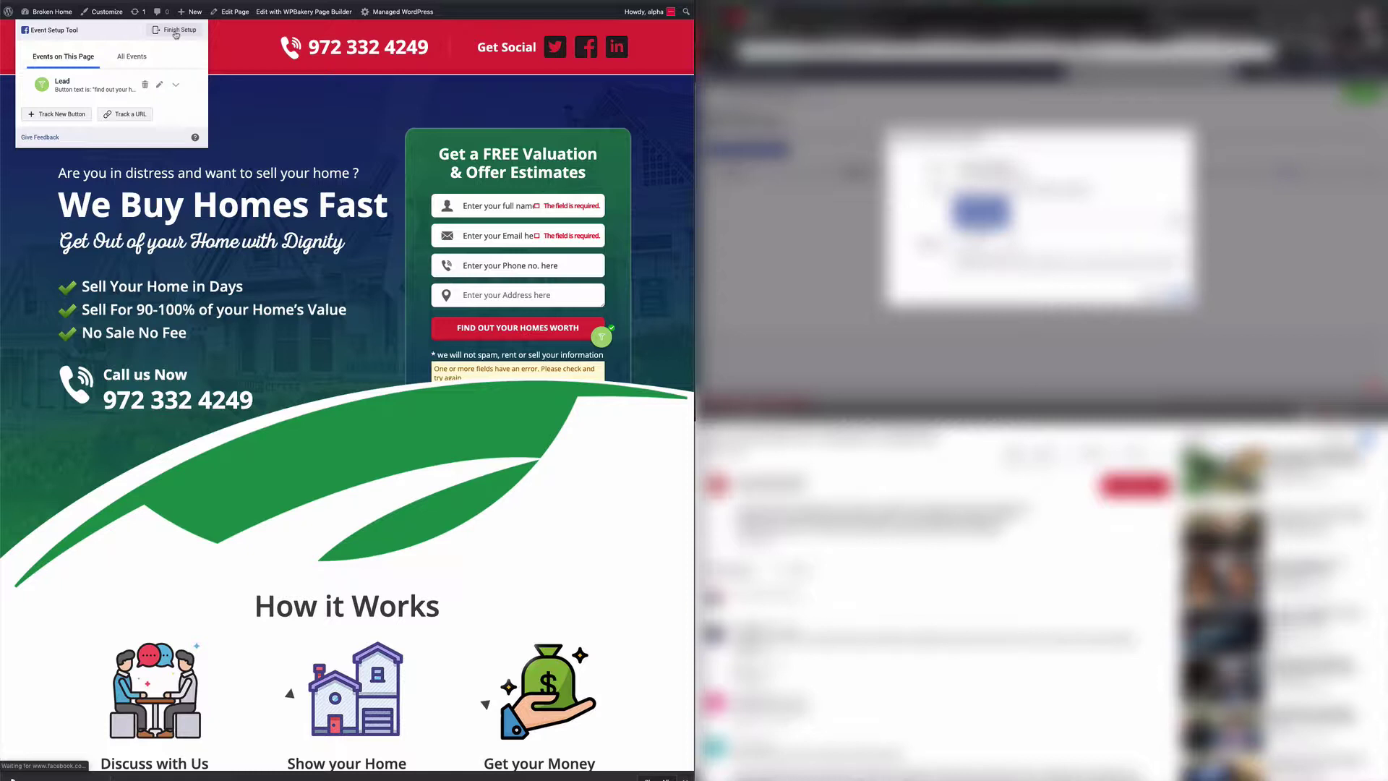
Track the "Call us Now" button below the homepage checklist as a Lead event
{"action": "left_click", "coordinate": [63, 115]}
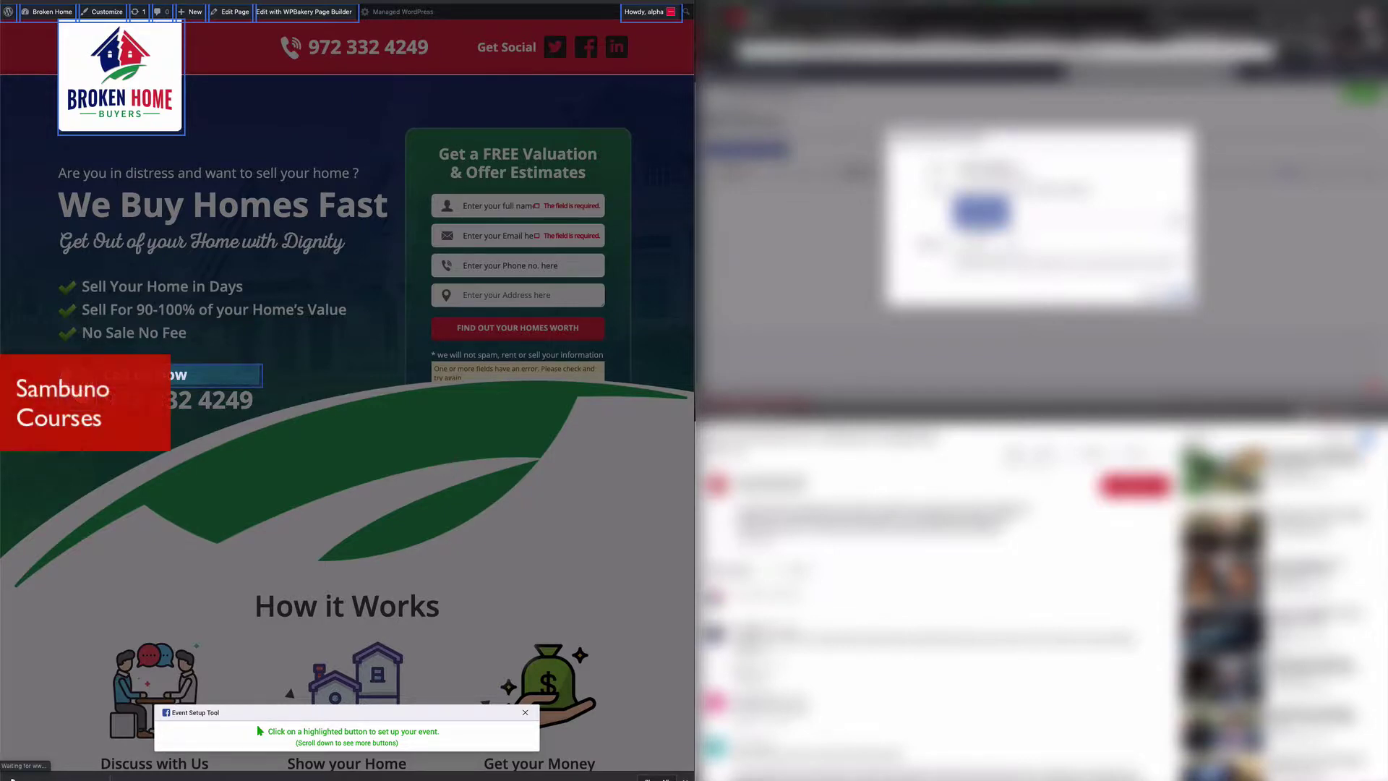
{"action": "left_click", "coordinate": [126, 376]}
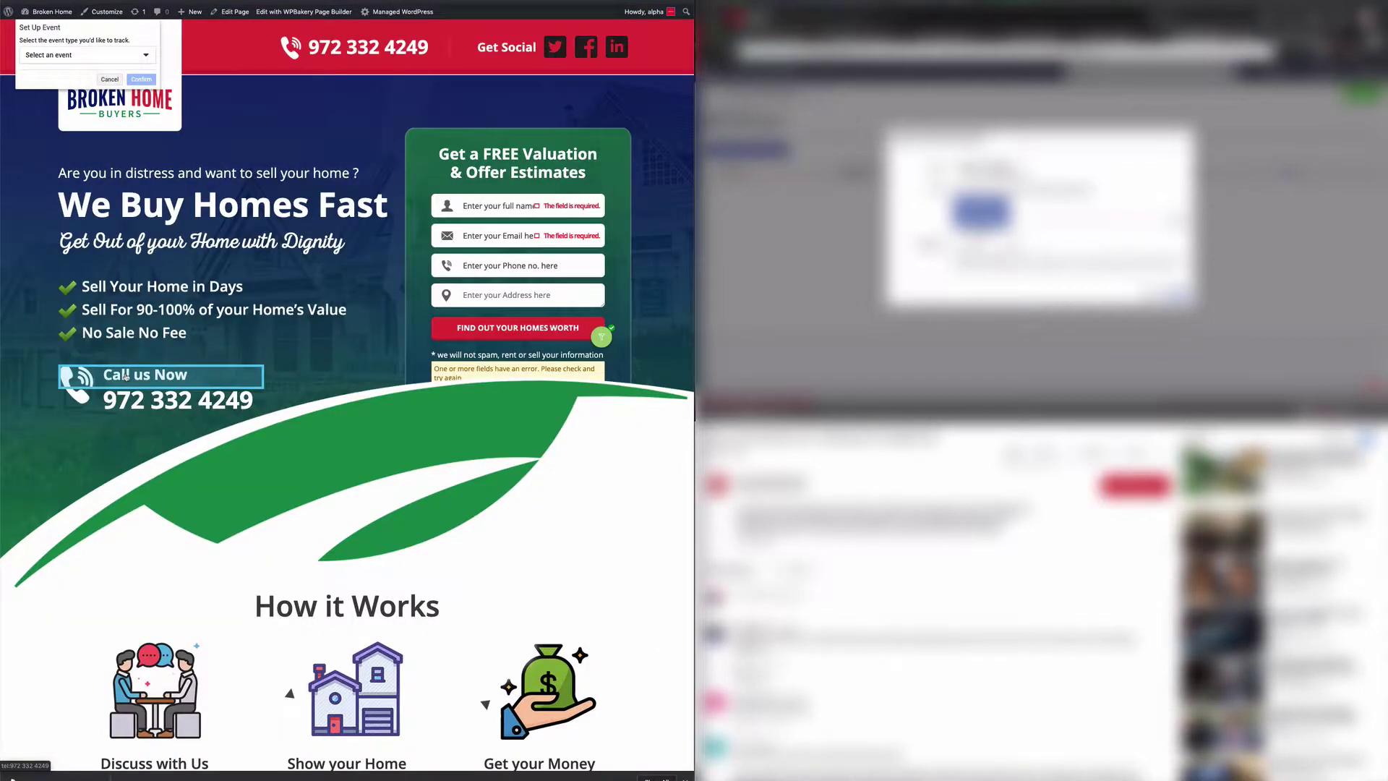
{"action": "left_click", "coordinate": [85, 55]}
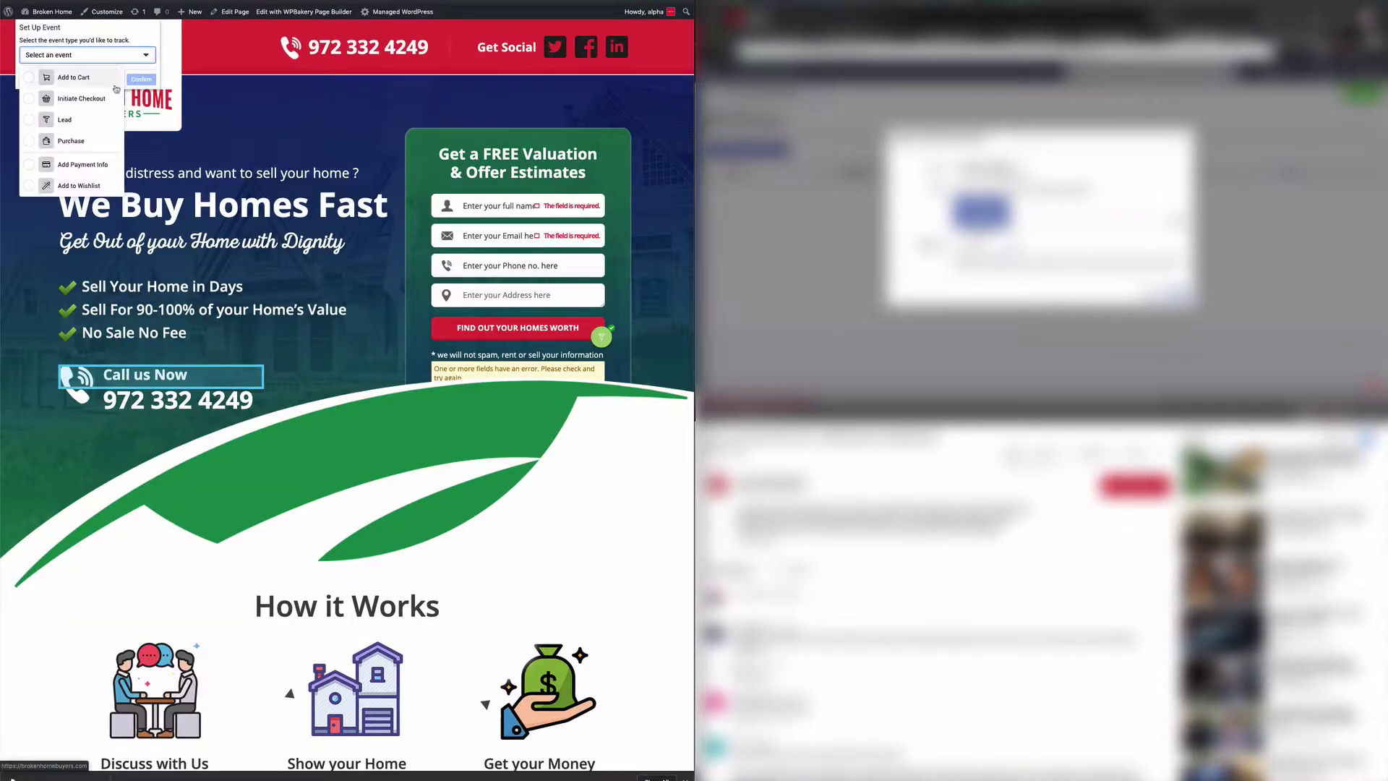
{"action": "left_click", "coordinate": [67, 124]}
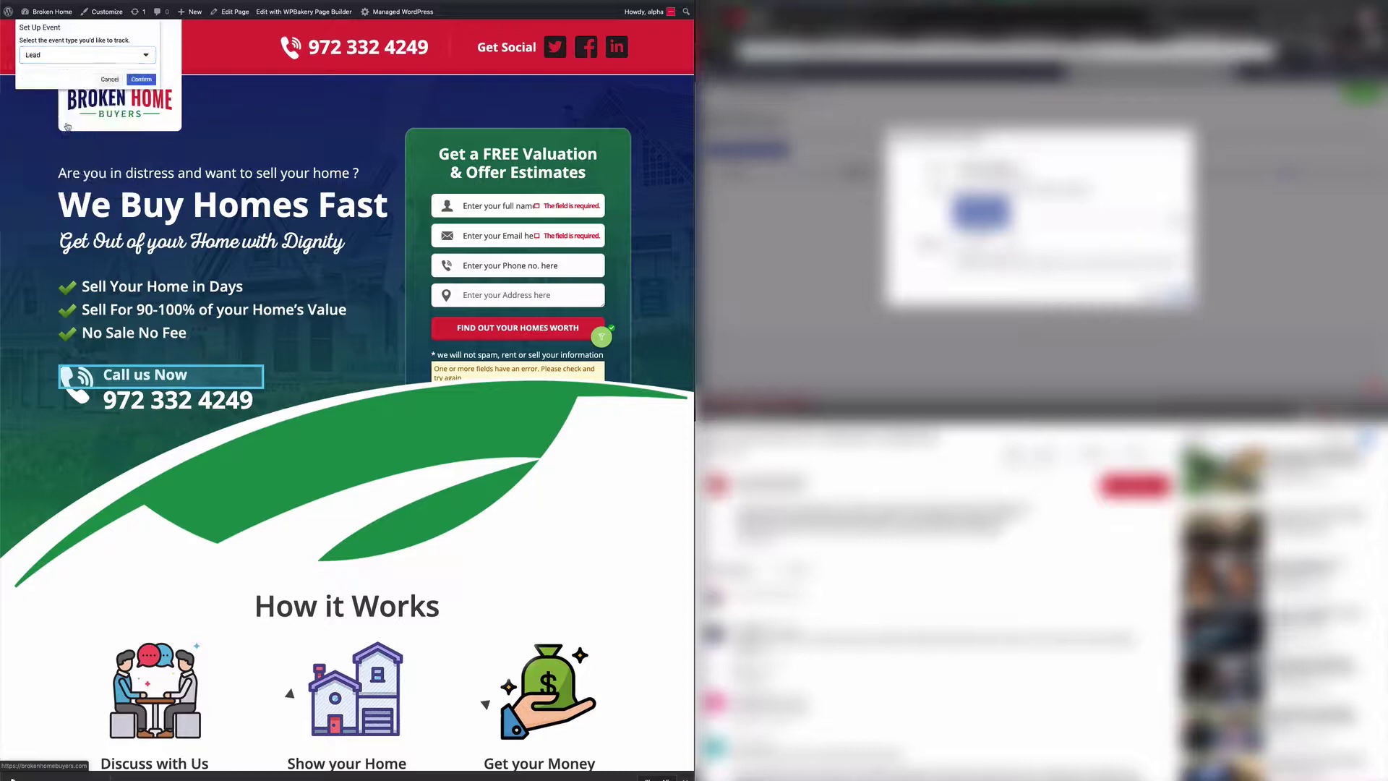
{"action": "left_click", "coordinate": [142, 81]}
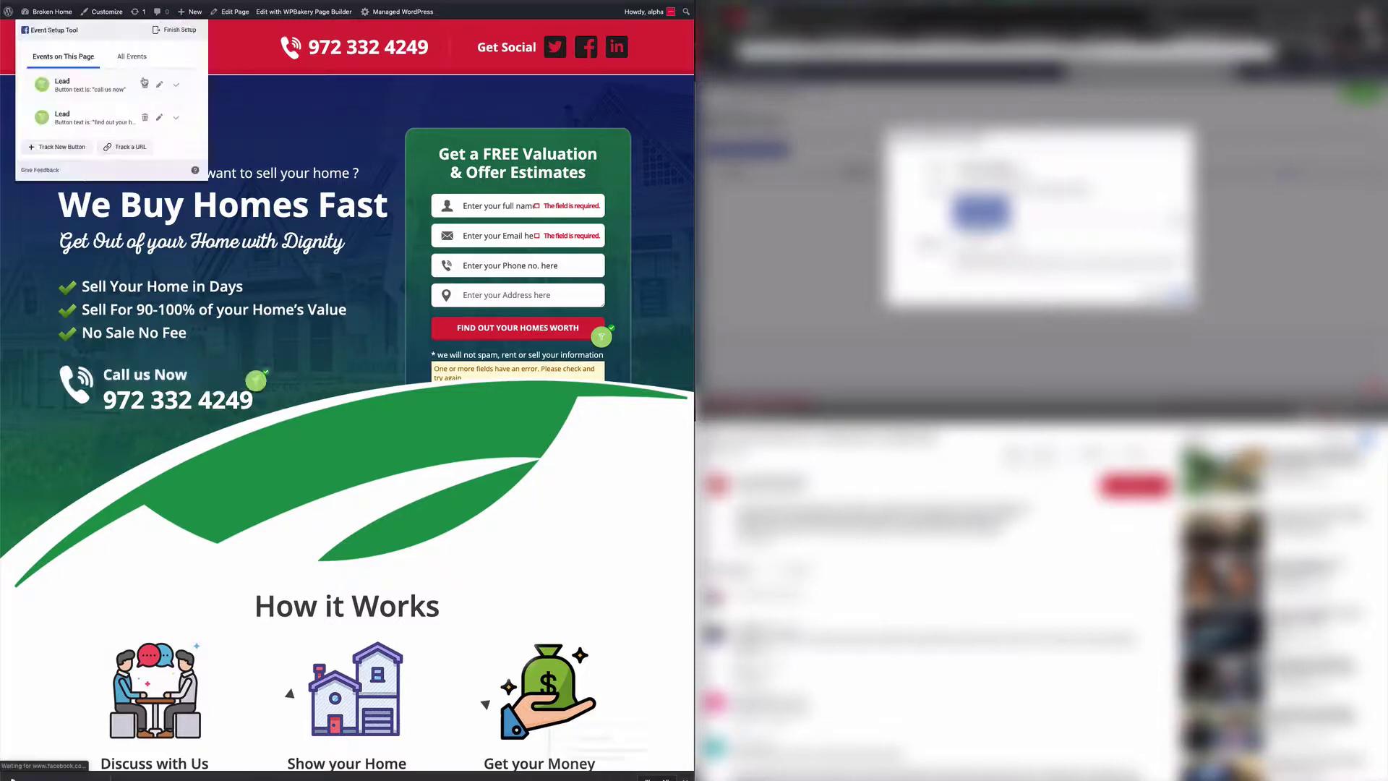
Track the phone icon in the "Call us Now" box near the end of the page as a Lead event
{"action": "left_click", "coordinate": [77, 147]}
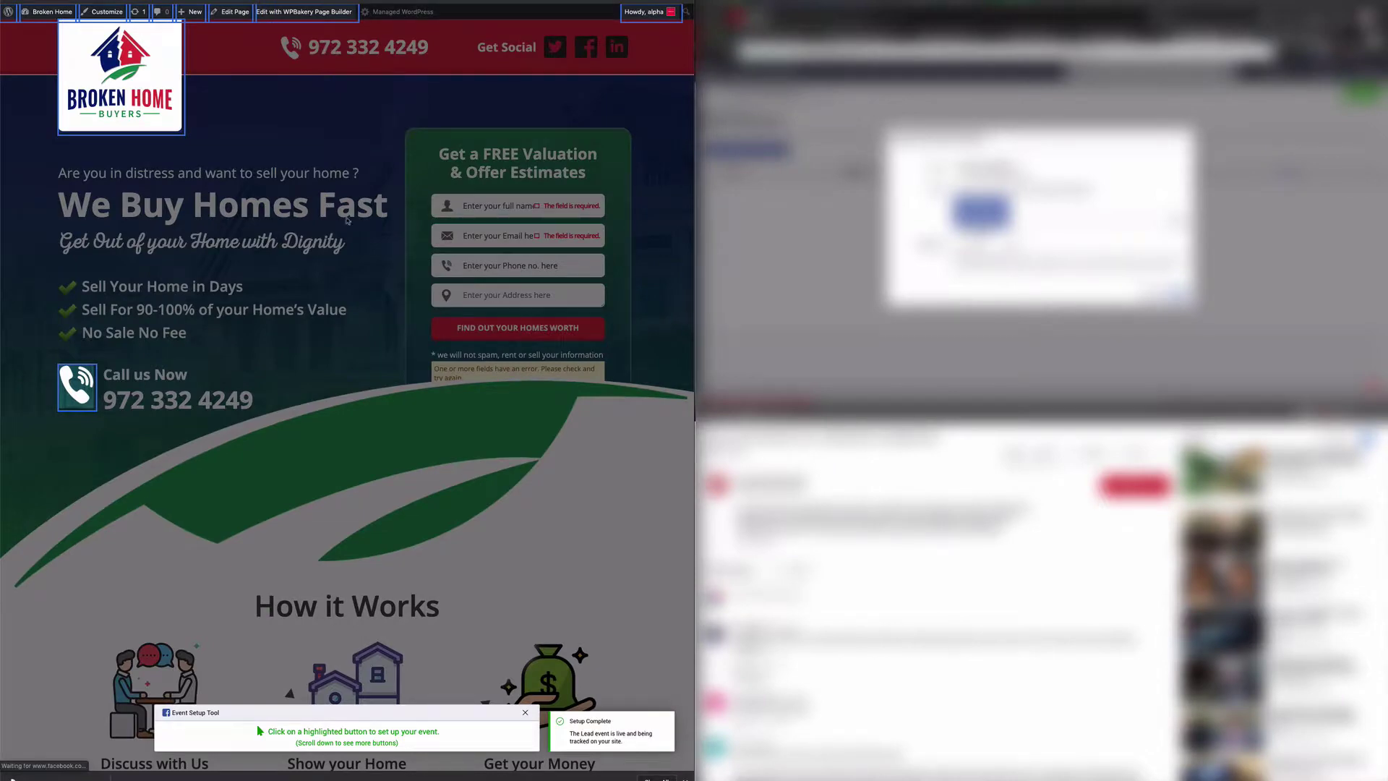
{"action": "scroll", "coordinate": [322, 392], "scroll_direction": "down", "scroll_amount": 5}
{"action": "scroll", "coordinate": [322, 391], "scroll_direction": "down", "scroll_amount": 10}
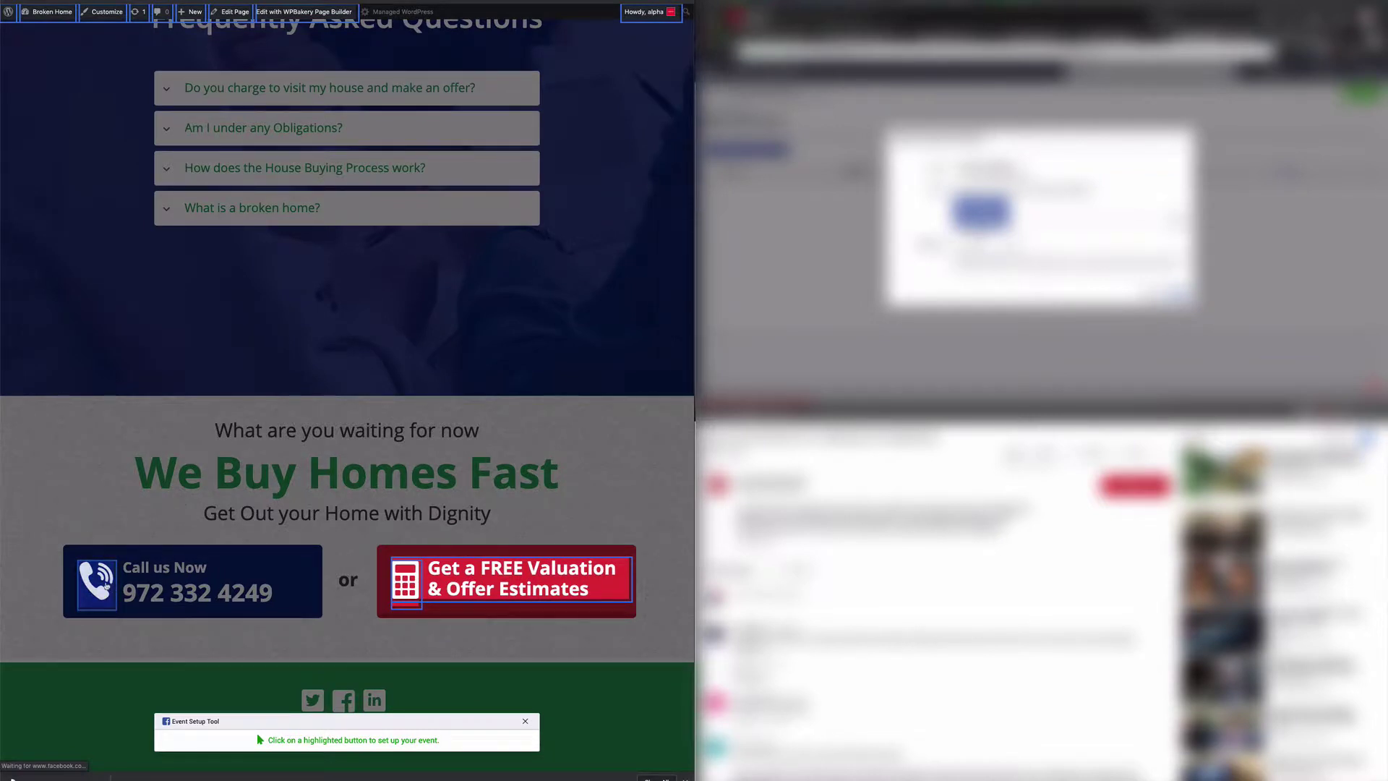
{"action": "left_click", "coordinate": [104, 586]}
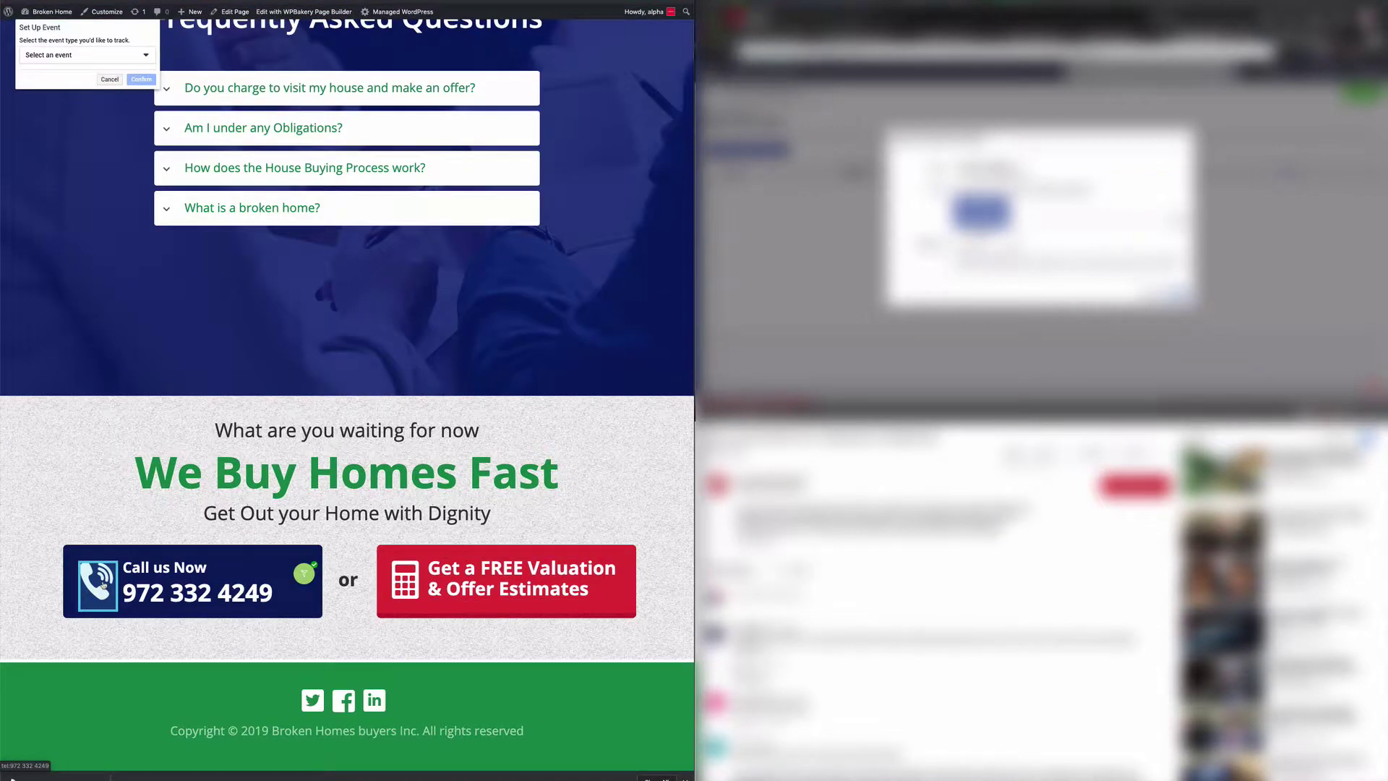
{"action": "left_click", "coordinate": [127, 59]}
{"action": "left_click", "coordinate": [79, 126]}
{"action": "left_click", "coordinate": [141, 78]}
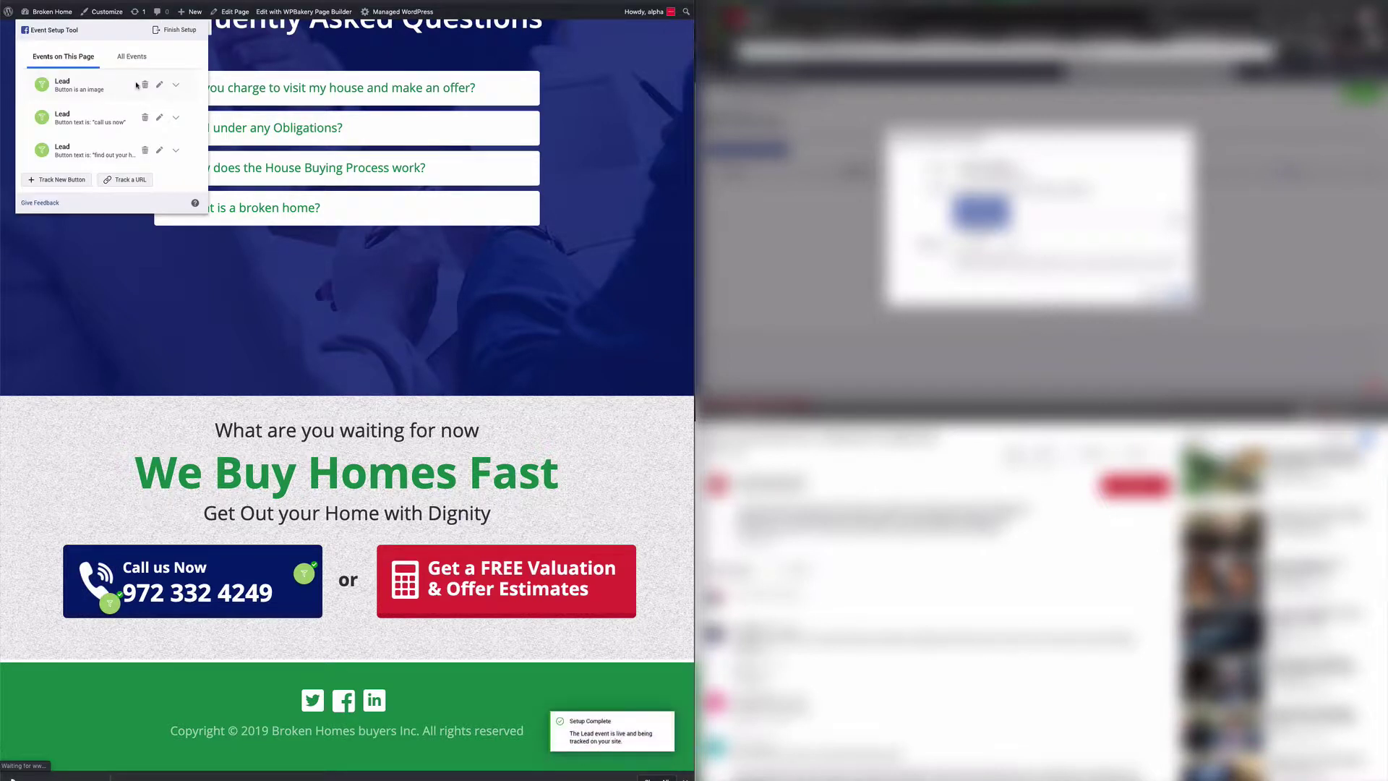
Track the "Get a FREE Valuation & Offer Estimates" button as a Lead event
{"action": "left_click", "coordinate": [69, 185]}
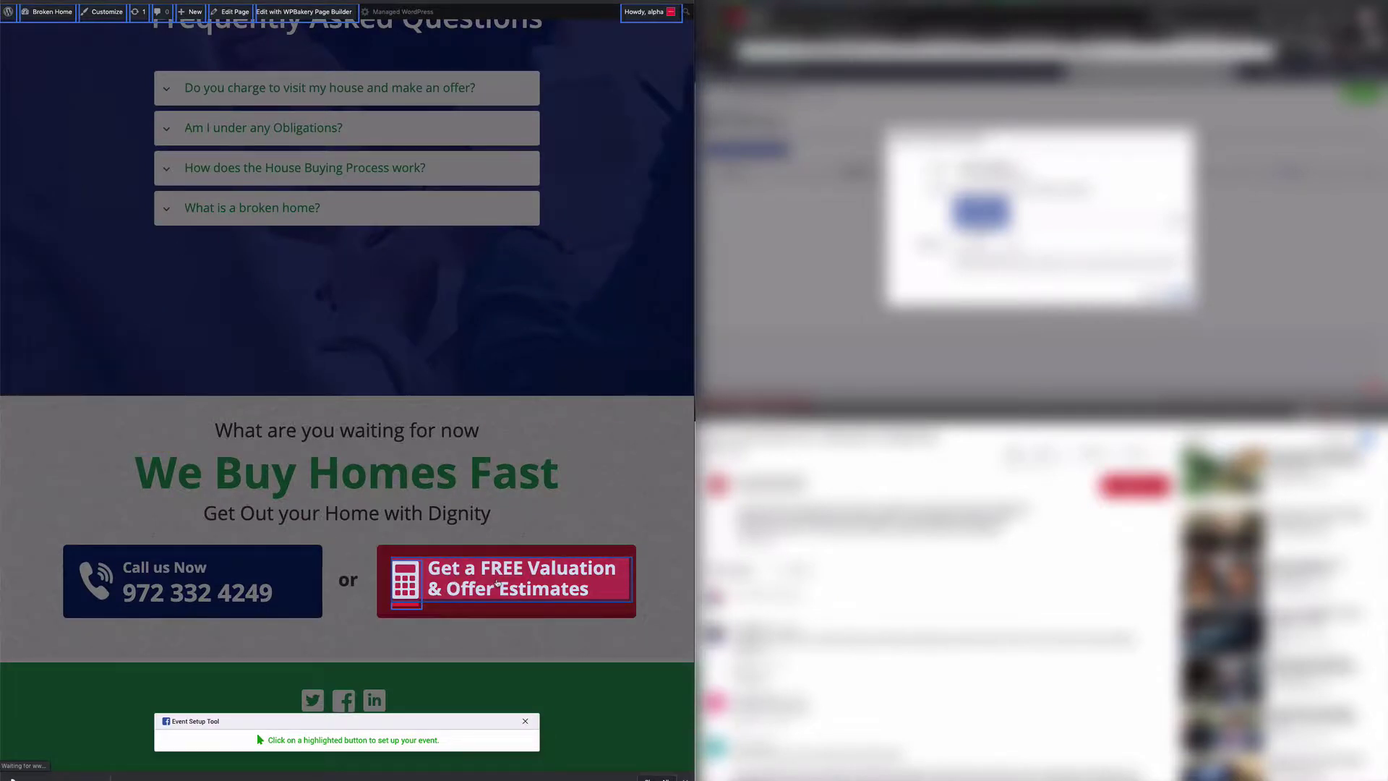
{"action": "left_click", "coordinate": [497, 583]}
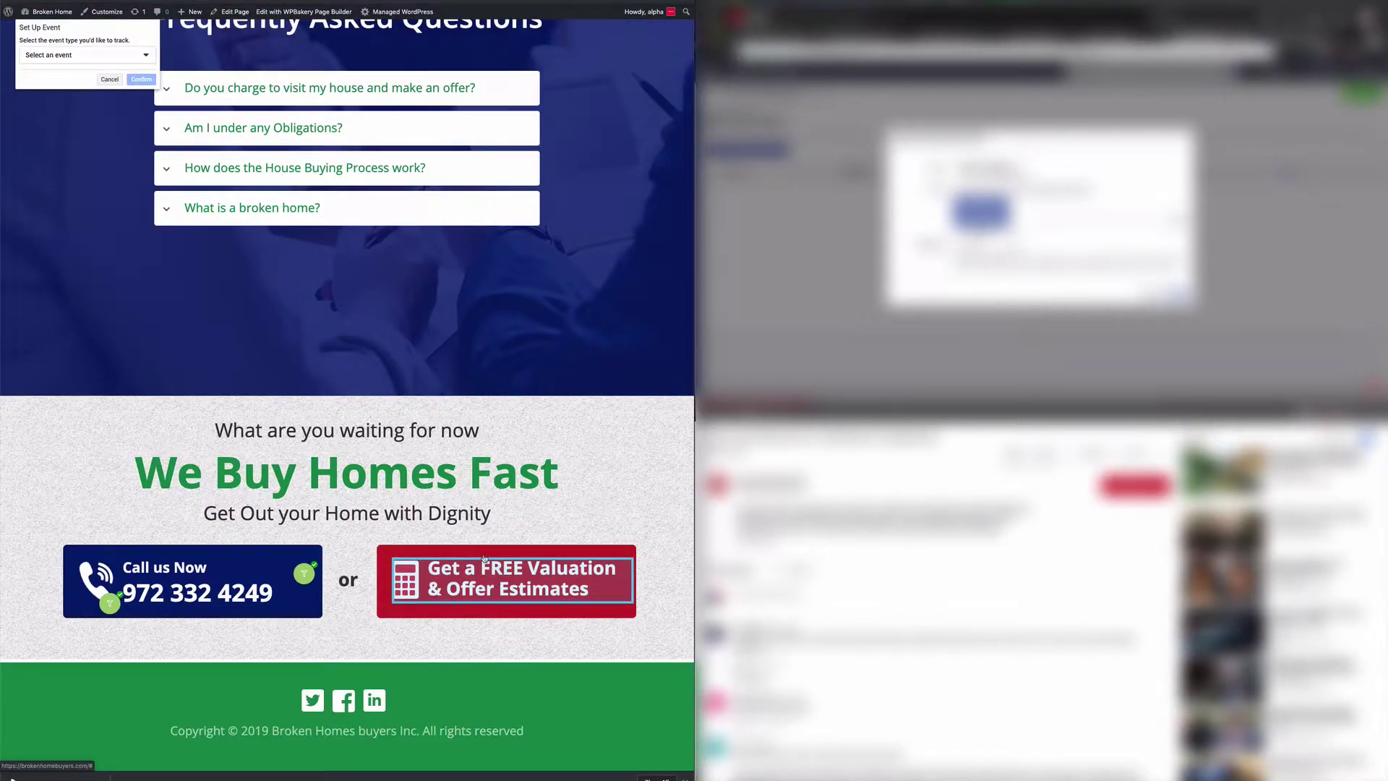
{"action": "left_click", "coordinate": [138, 57]}
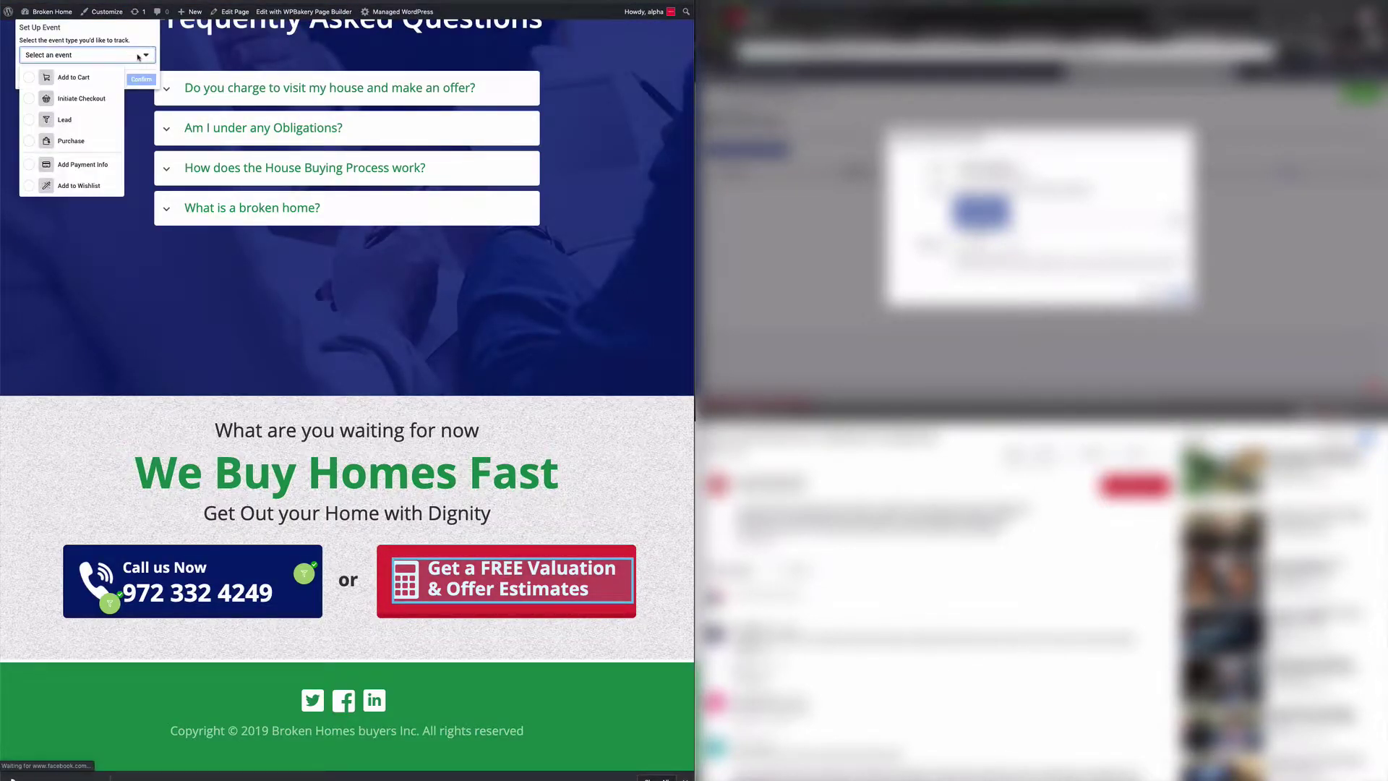
{"action": "left_click", "coordinate": [72, 121]}
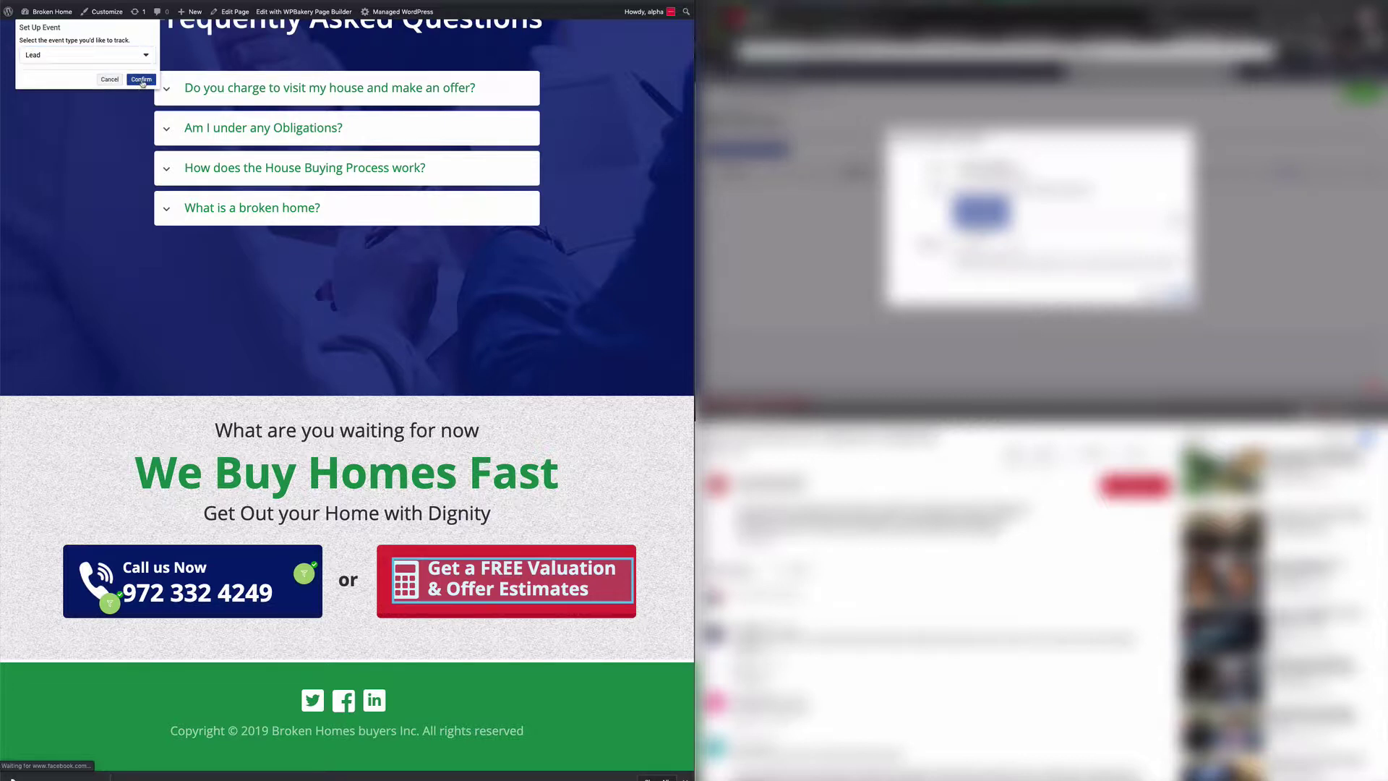
{"action": "left_click", "coordinate": [141, 80]}
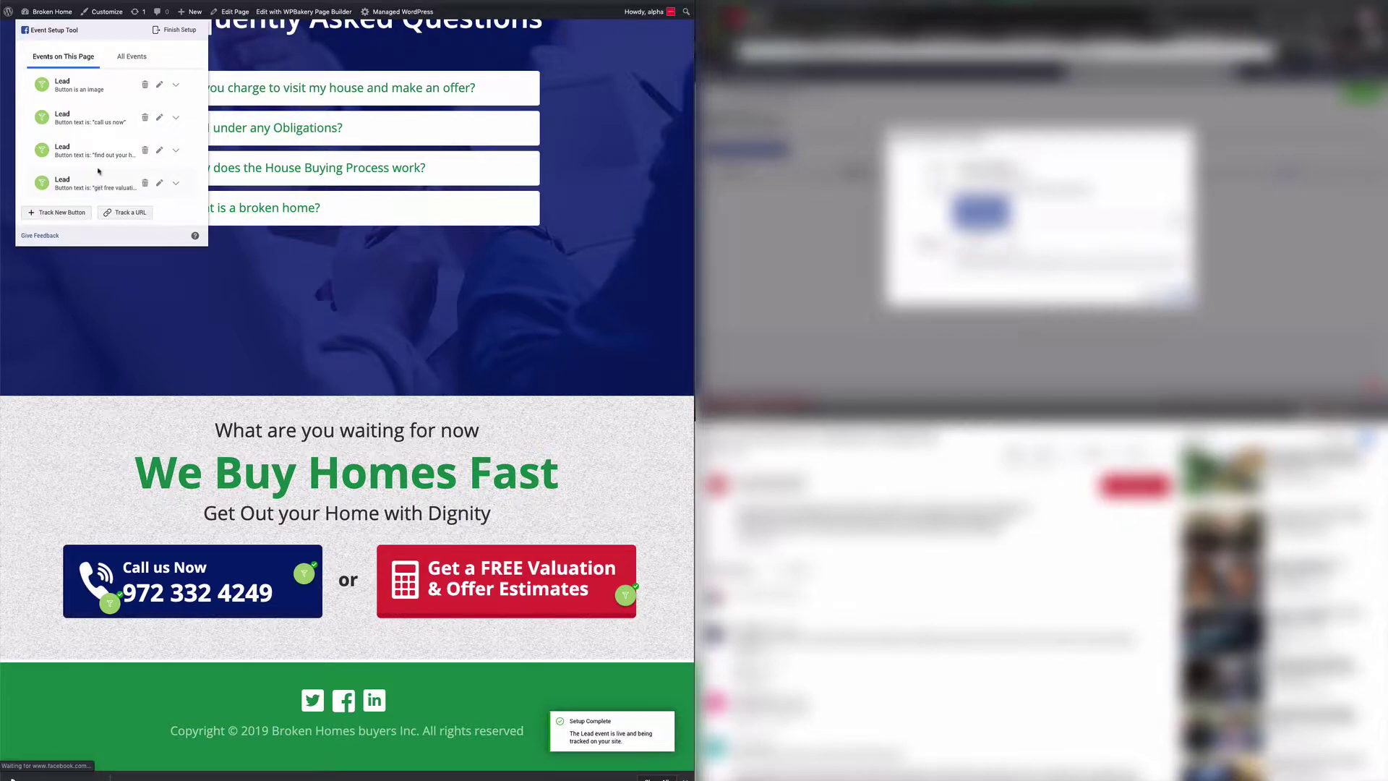
Finish the event setup with the added Lead events and submit a five-star rating of the experience
{"action": "left_click", "coordinate": [177, 32]}
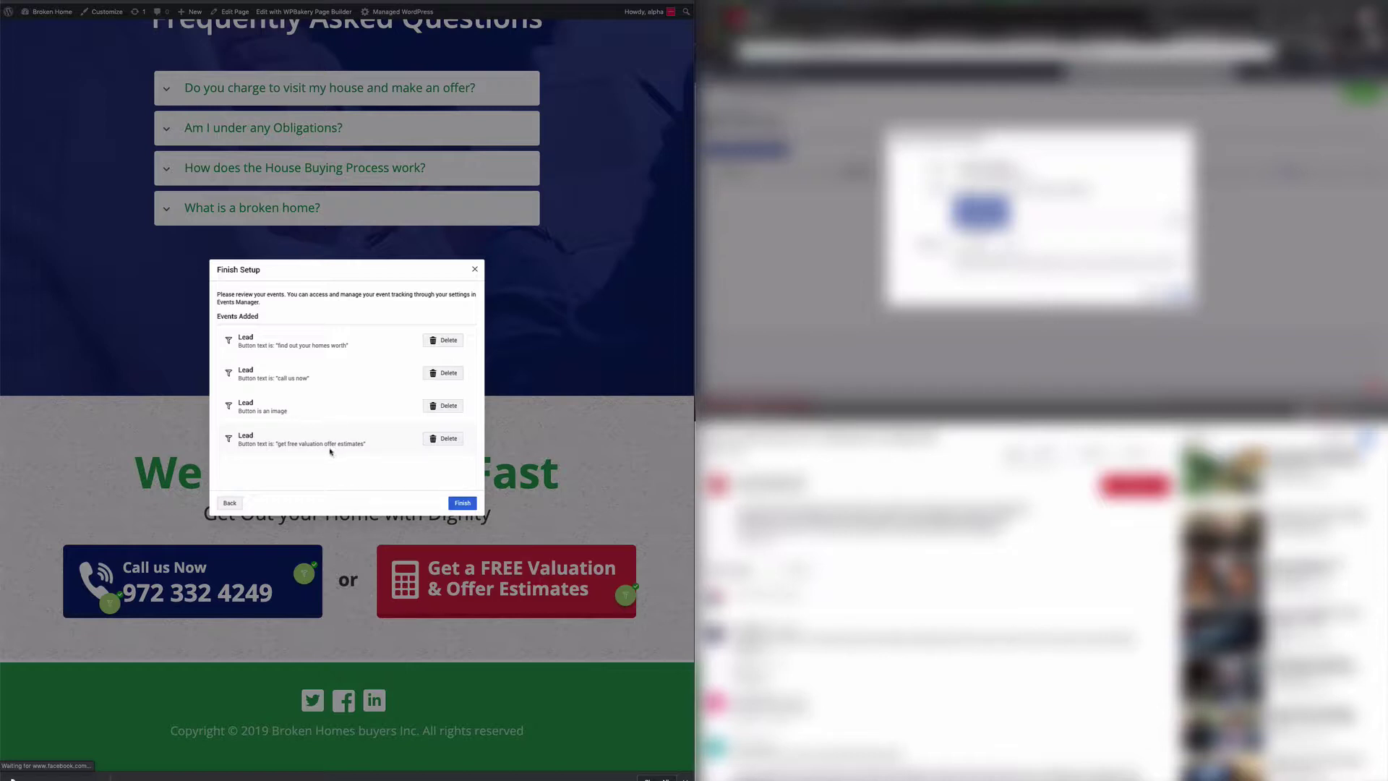
{"action": "left_click", "coordinate": [462, 503]}
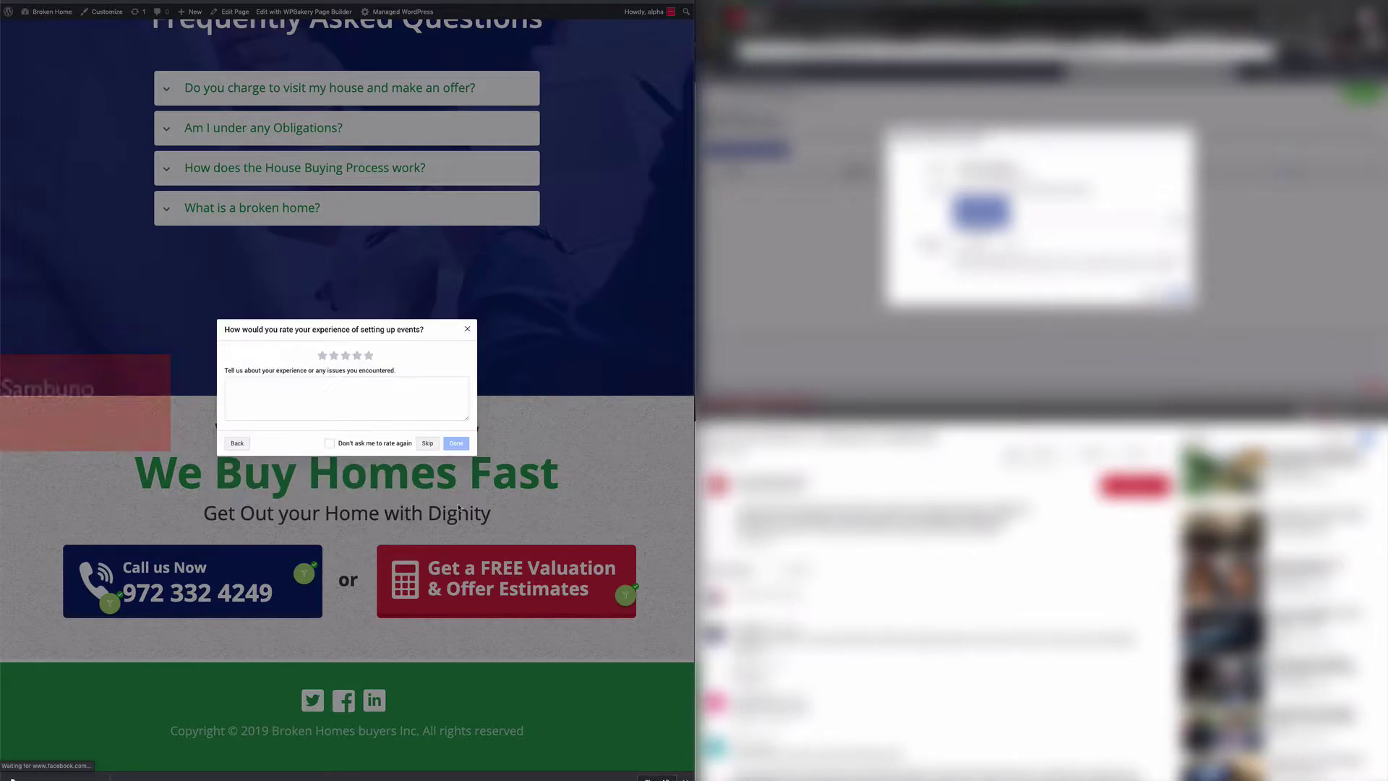
{"action": "left_click", "coordinate": [370, 356]}
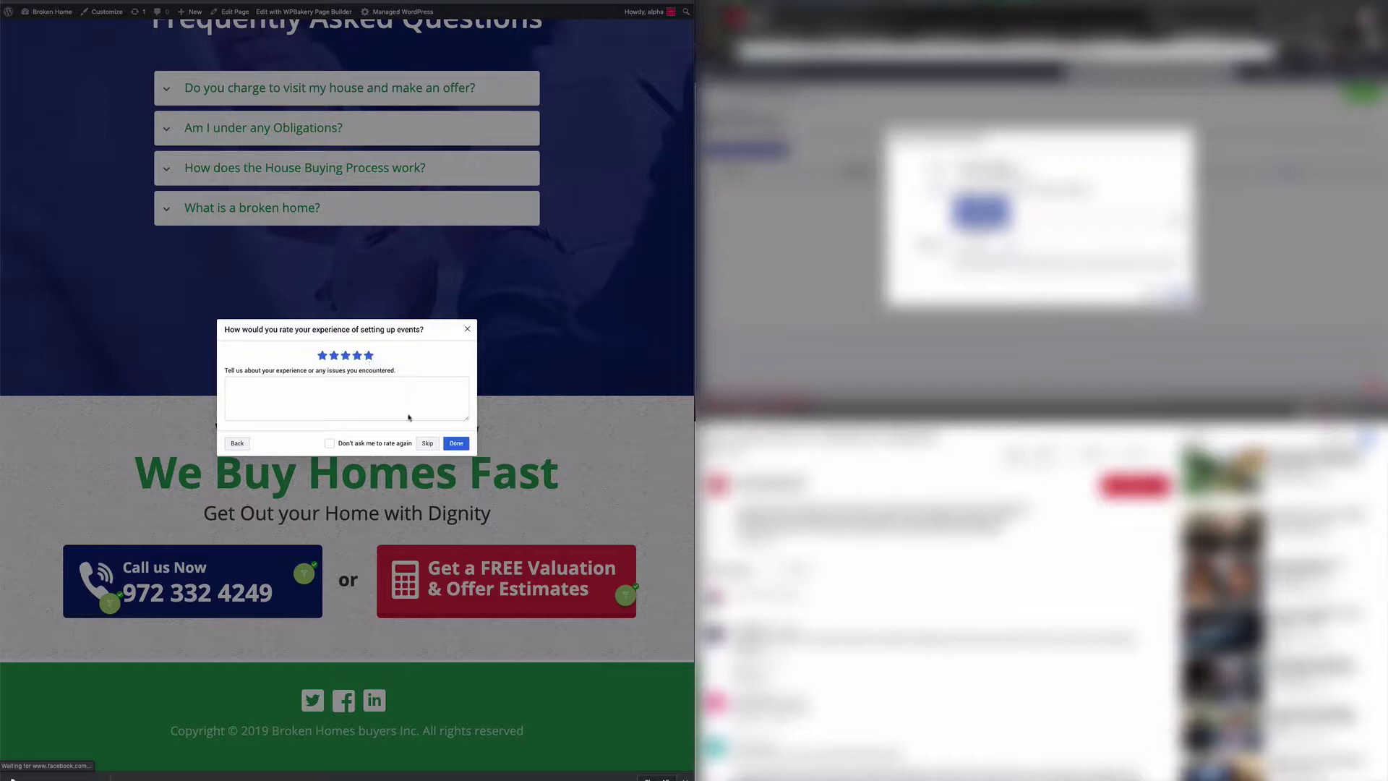
{"action": "left_click", "coordinate": [455, 443]}
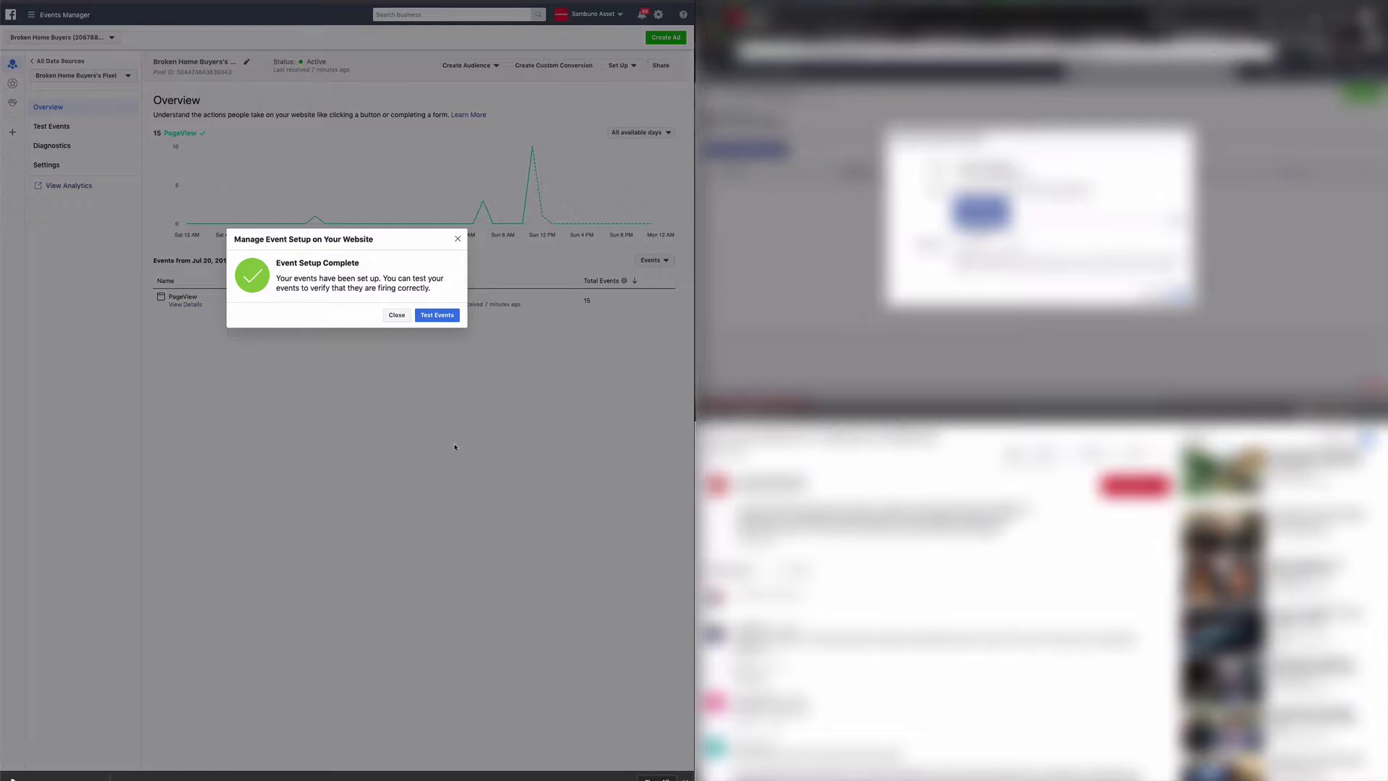
Open the website from the event test and trigger the "Call us Now" phone icon below the checklist, declining the FaceTime call
{"action": "left_click", "coordinate": [436, 315]}
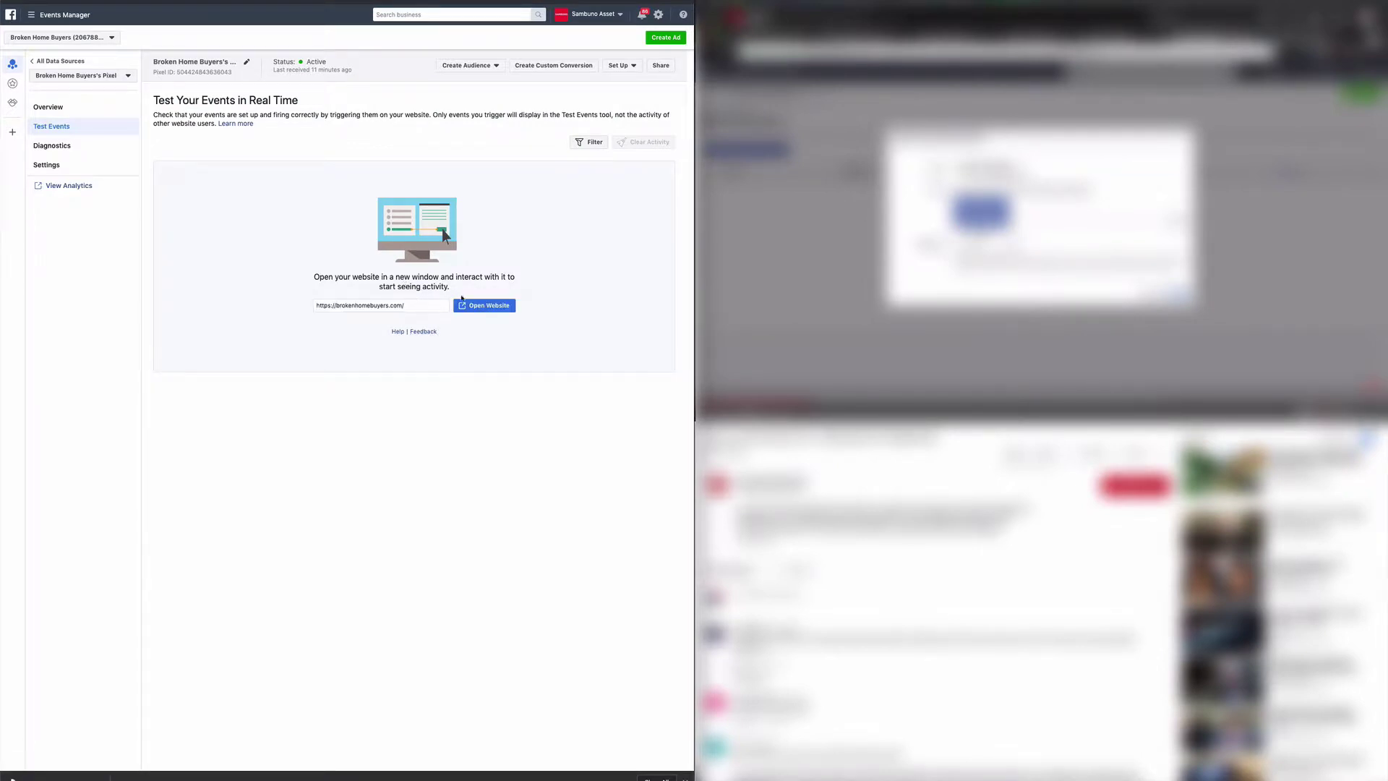
{"action": "left_click", "coordinate": [480, 308]}
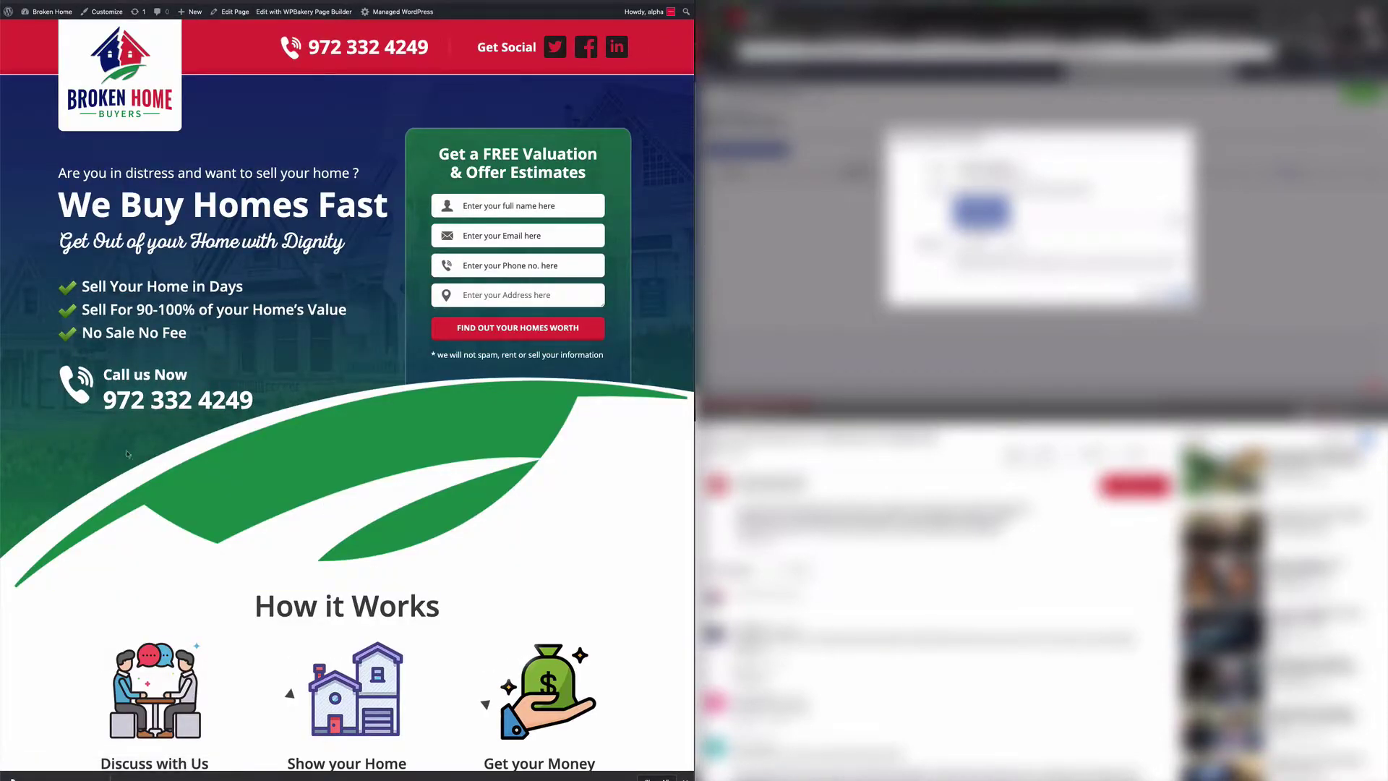
{"action": "left_click", "coordinate": [74, 381]}
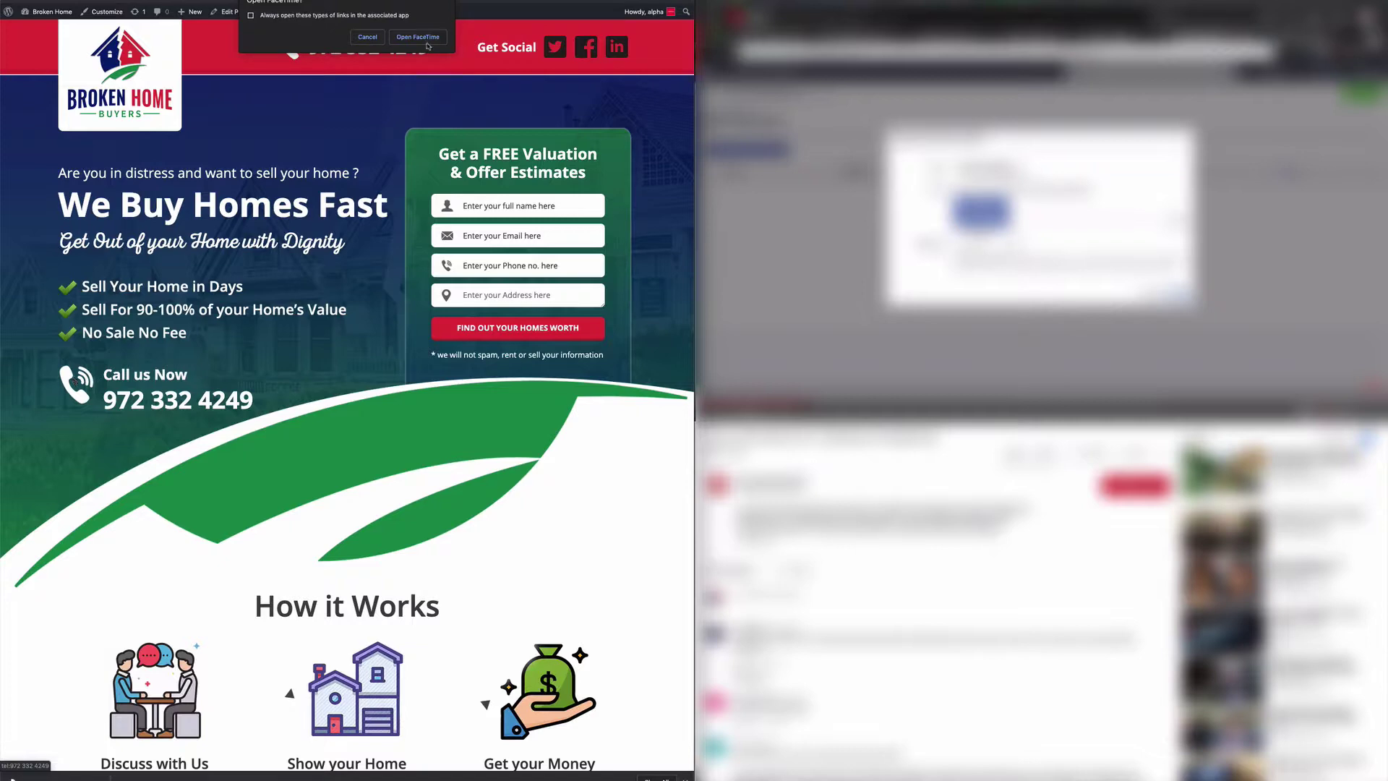
{"action": "left_click", "coordinate": [379, 39]}
Trigger the "Get a FREE Valuation & Offer Estimates" and "Call us Now" buttons near the end of the page
{"action": "scroll", "coordinate": [434, 362], "scroll_direction": "down", "scroll_amount": 15}
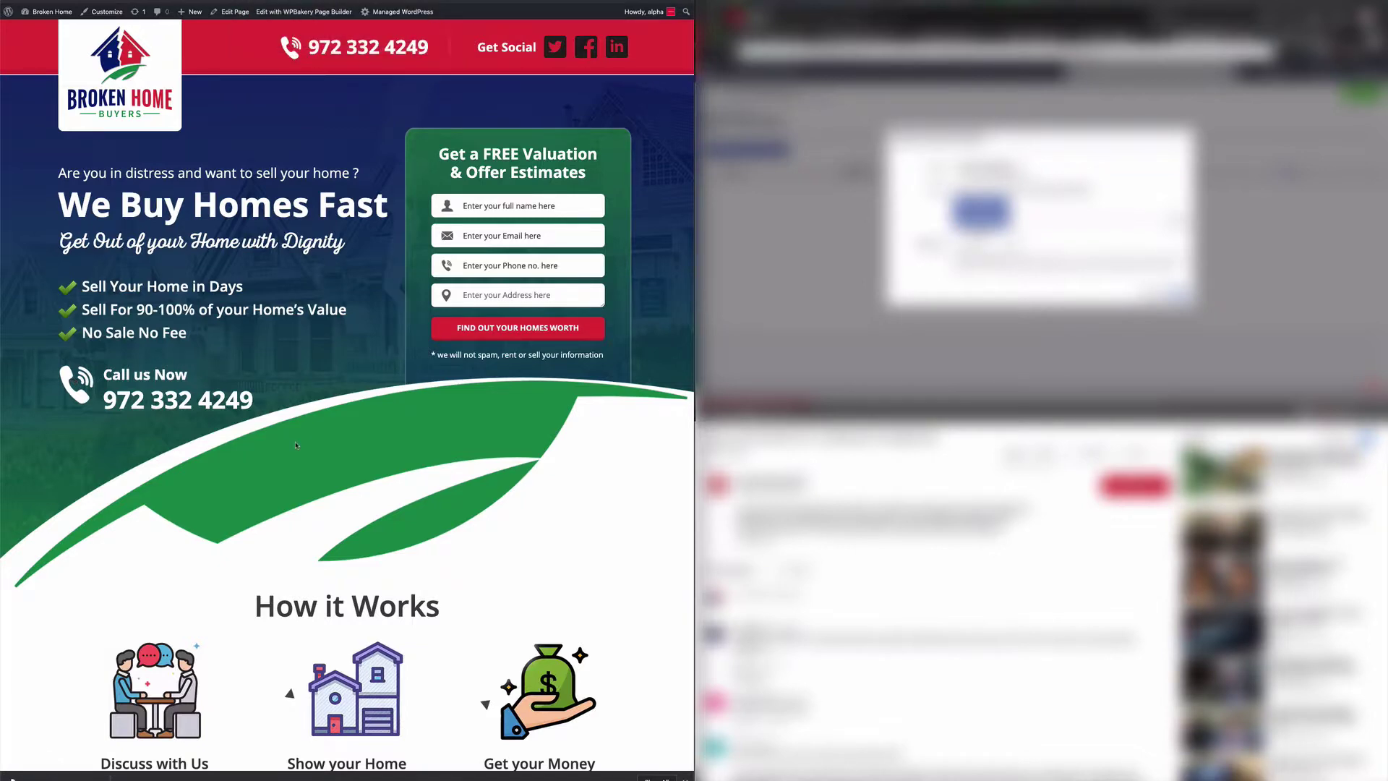
{"action": "scroll", "coordinate": [456, 574], "scroll_direction": "up", "scroll_amount": 1}
{"action": "left_click", "coordinate": [457, 574]}
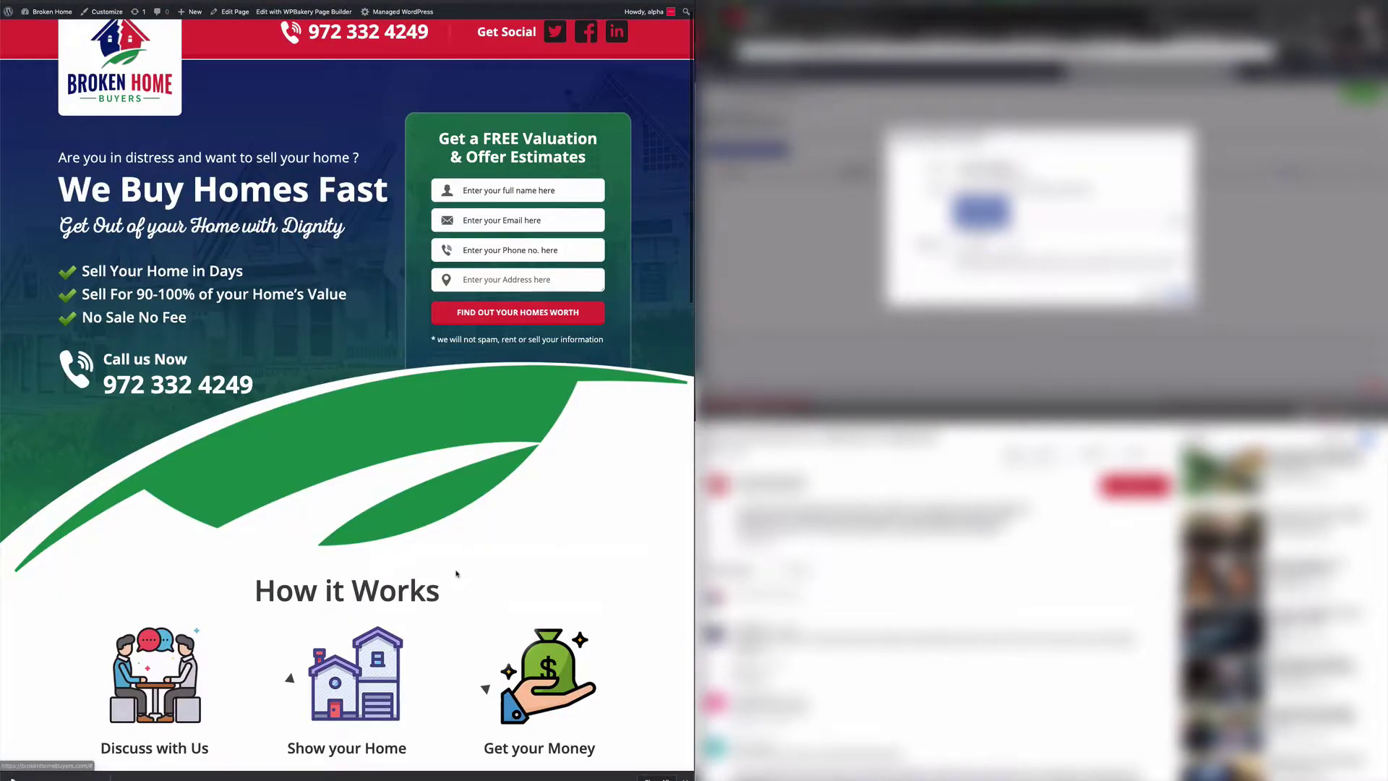
{"action": "scroll", "coordinate": [457, 575], "scroll_direction": "down", "scroll_amount": 15}
{"action": "left_click", "coordinate": [248, 599]}
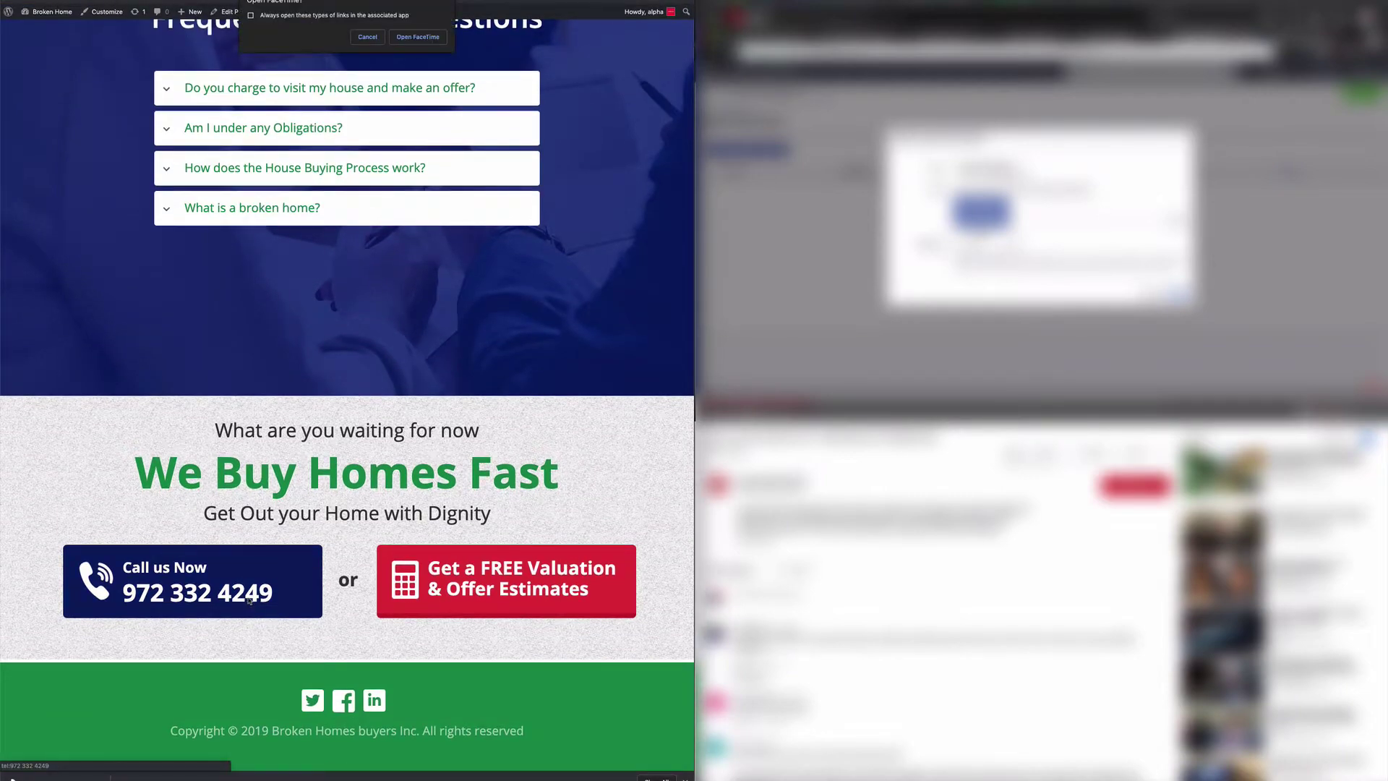
{"action": "left_click", "coordinate": [414, 41]}
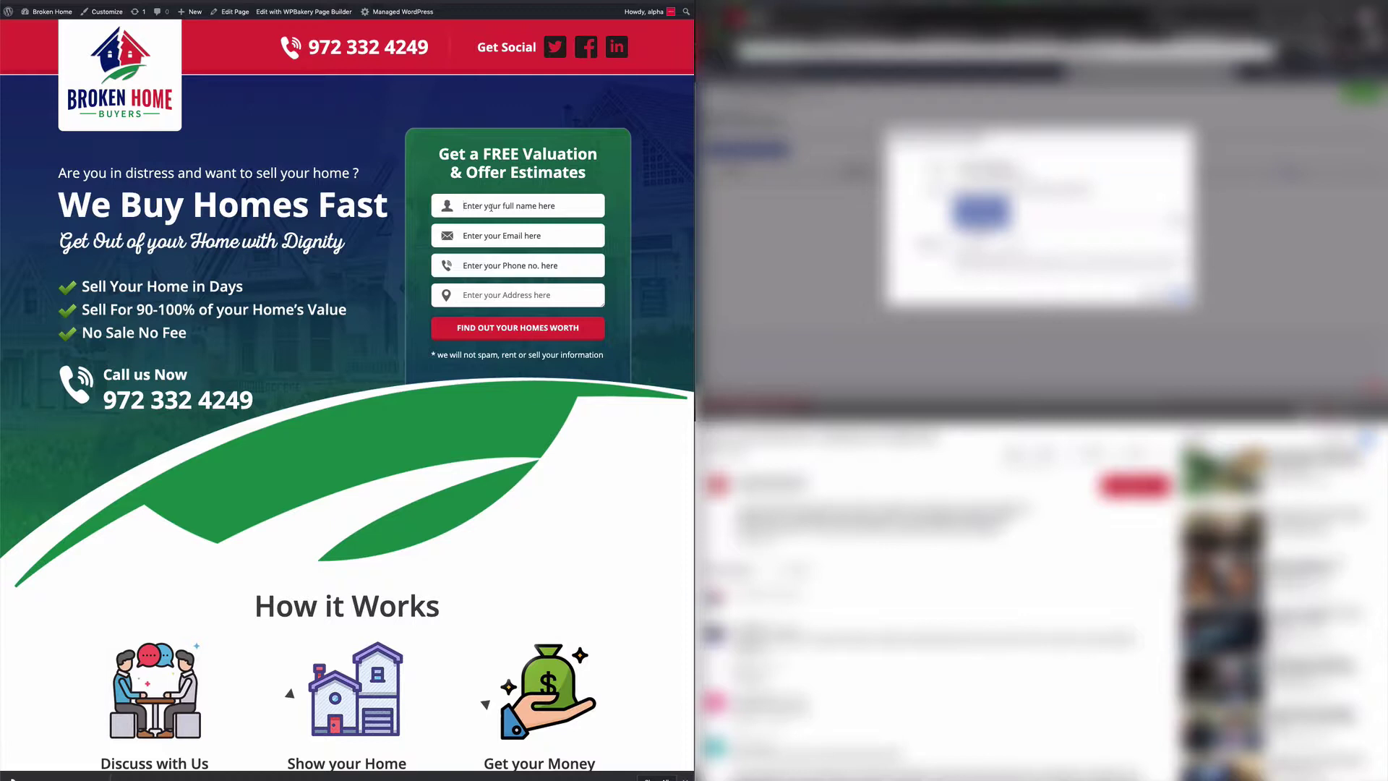
Submit the valuation form with "Test" as the full name and "daf" as the email
{"action": "left_click", "coordinate": [491, 207]}
{"action": "type", "text": "Test"}
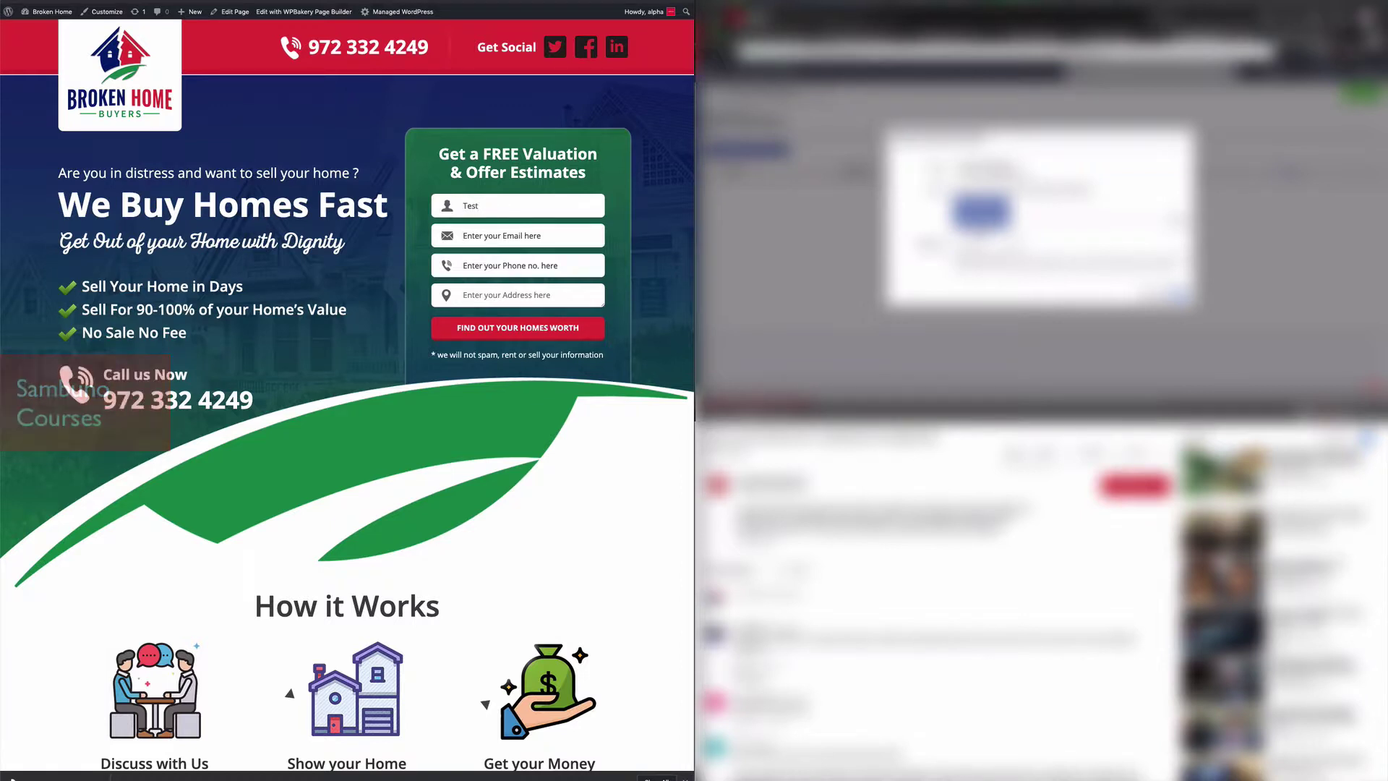
{"action": "key", "text": "Tab"}
{"action": "type", "text": "daf"}
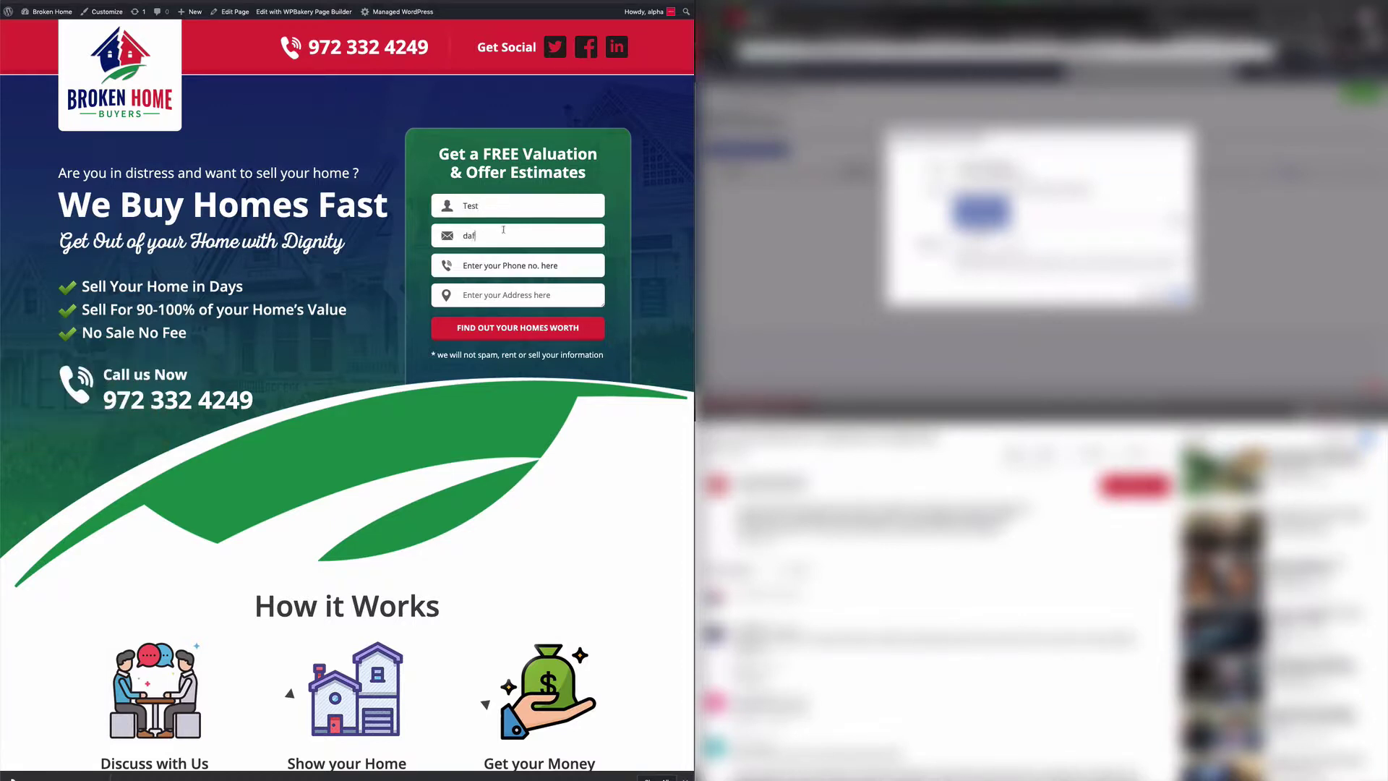
{"action": "left_click", "coordinate": [499, 334]}
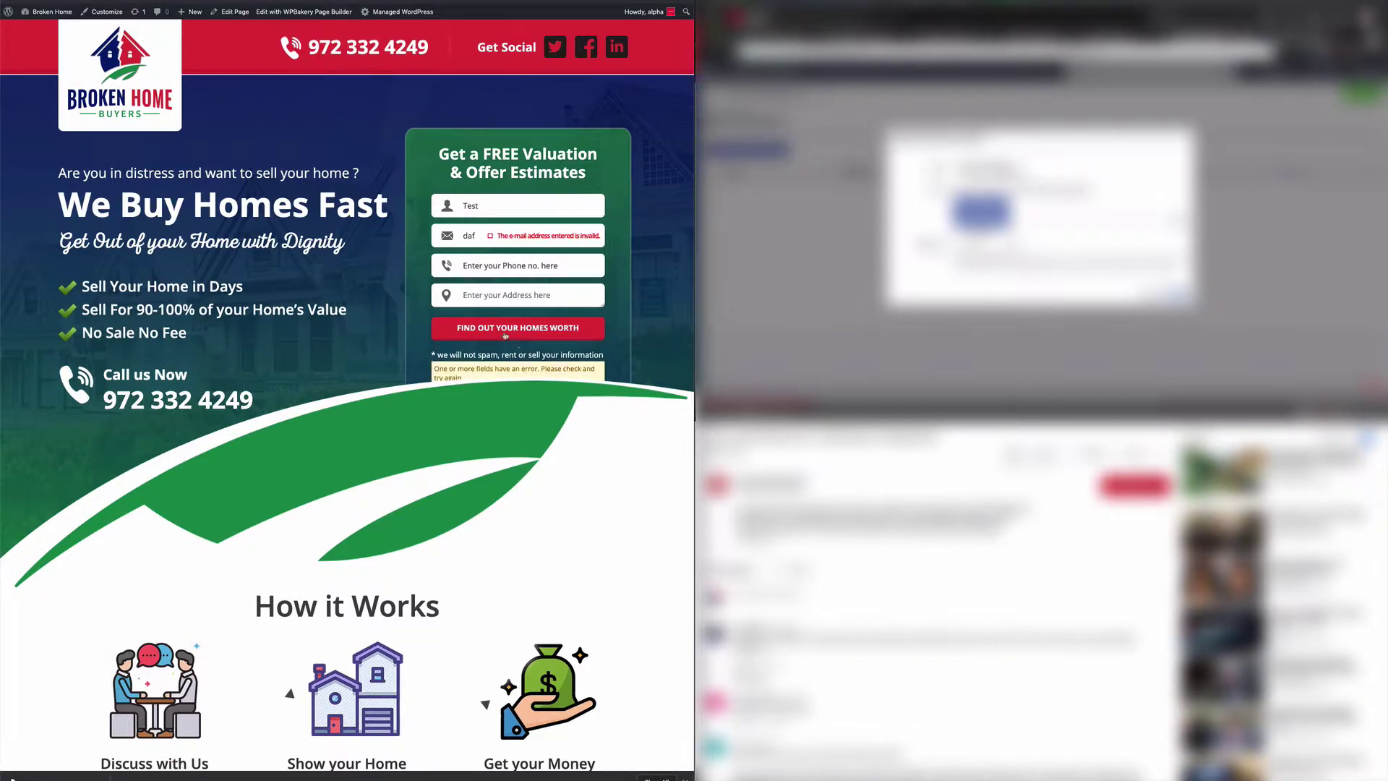
Trigger the phone icon below the homepage checklist again and cancel the FaceTime call
{"action": "scroll", "coordinate": [365, 551], "scroll_direction": "down", "scroll_amount": 15}
{"action": "scroll", "coordinate": [341, 403], "scroll_direction": "up", "scroll_amount": 10}
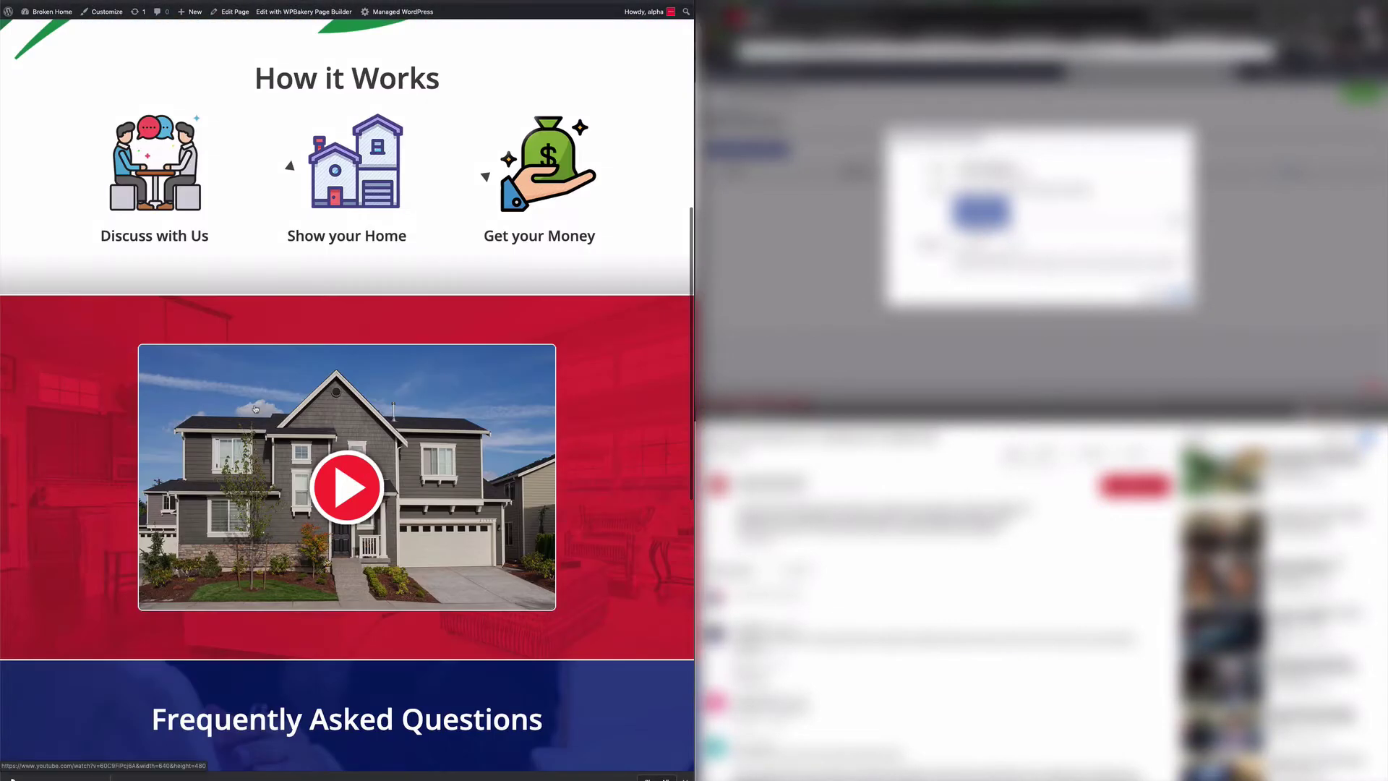
{"action": "scroll", "coordinate": [255, 410], "scroll_direction": "up", "scroll_amount": 6}
{"action": "left_click", "coordinate": [77, 337]}
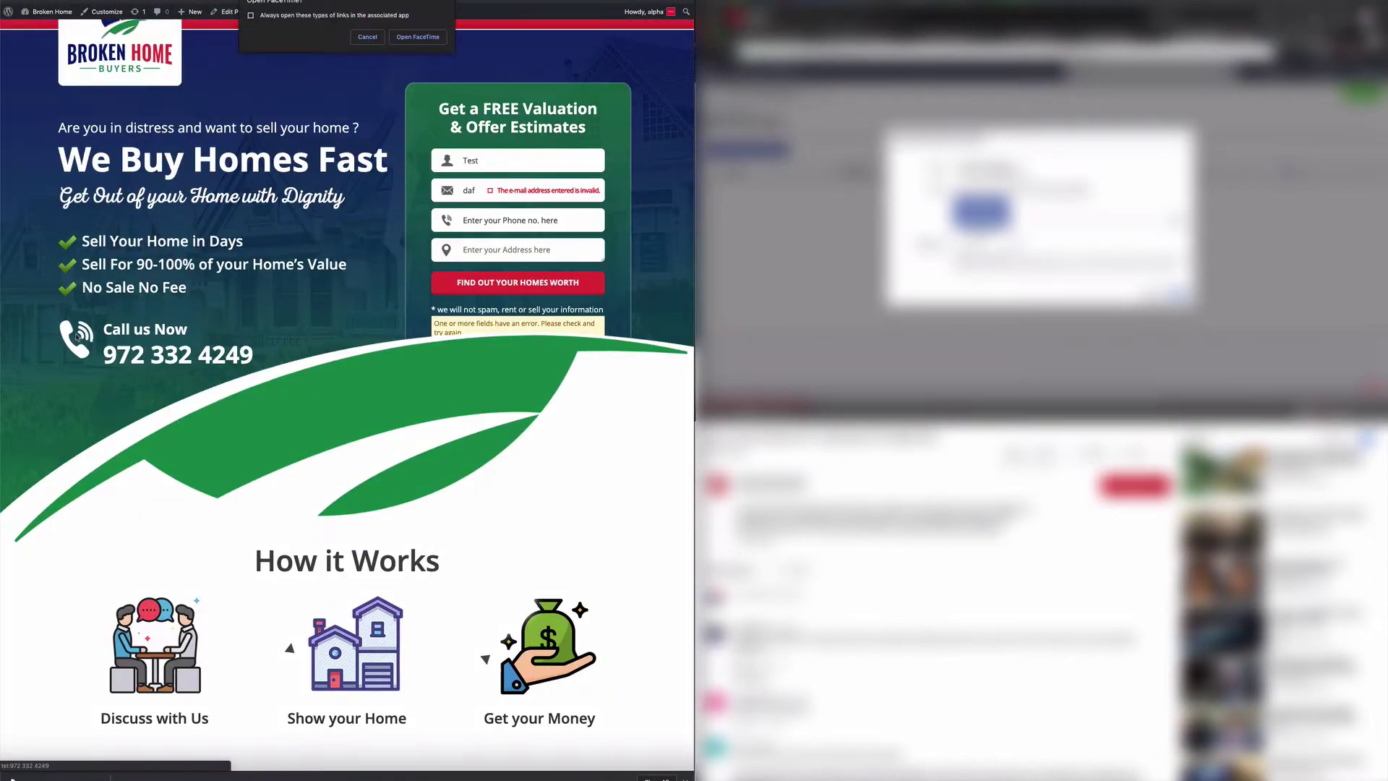
{"action": "left_click", "coordinate": [365, 36]}
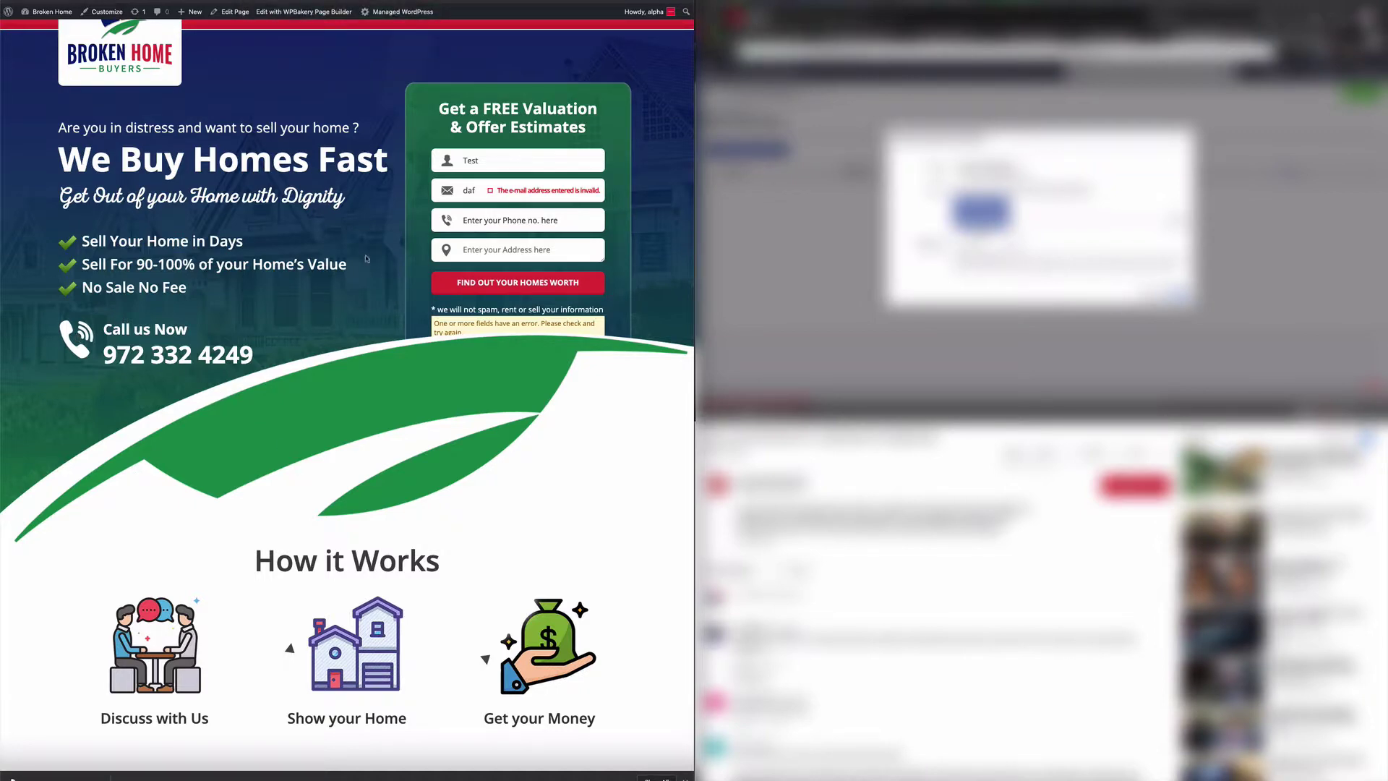
Return to the pixel's real-time event test to check which website actions were received as Lead events
{"action": "scroll", "coordinate": [400, 395], "scroll_direction": "down", "scroll_amount": 15}
{"action": "scroll", "coordinate": [400, 394], "scroll_direction": "up", "scroll_amount": 15}
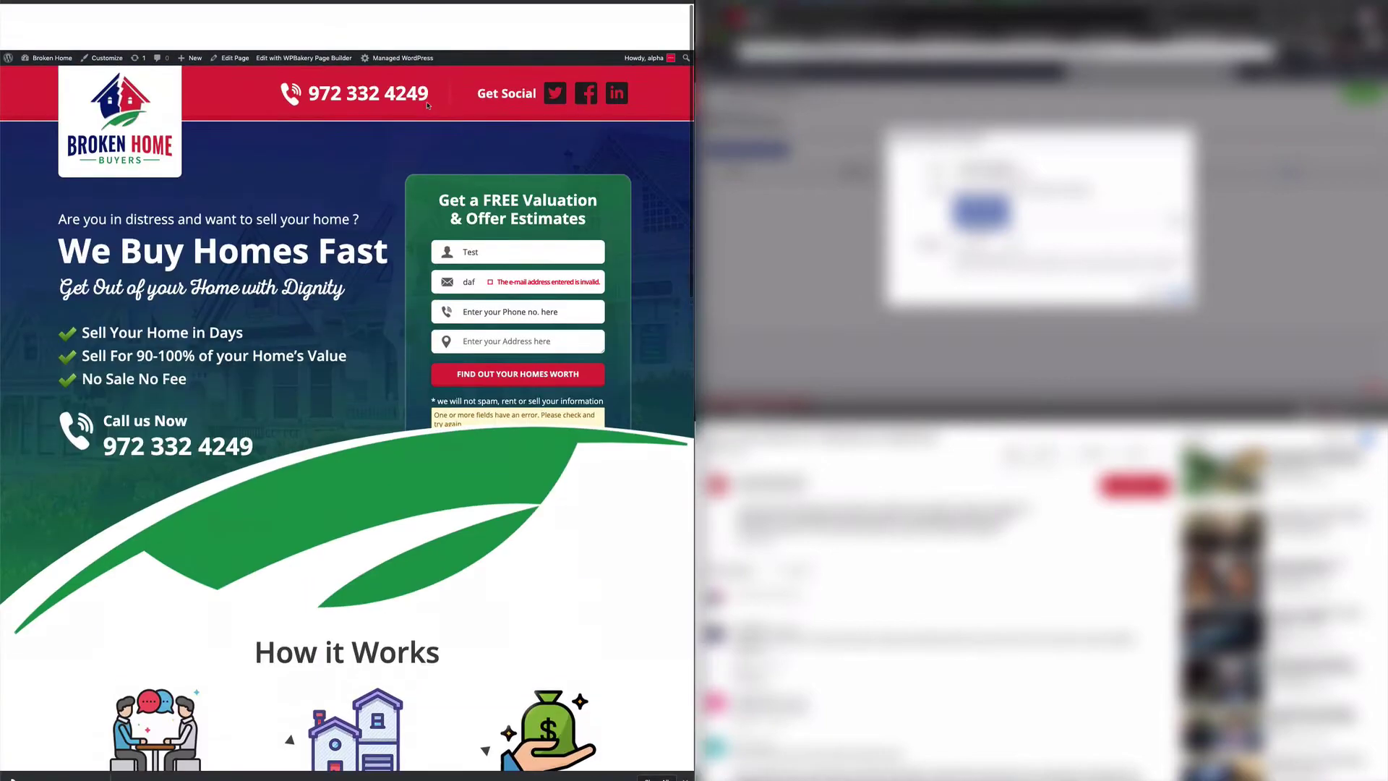
{"action": "key", "text": "ctrl+Tab"}
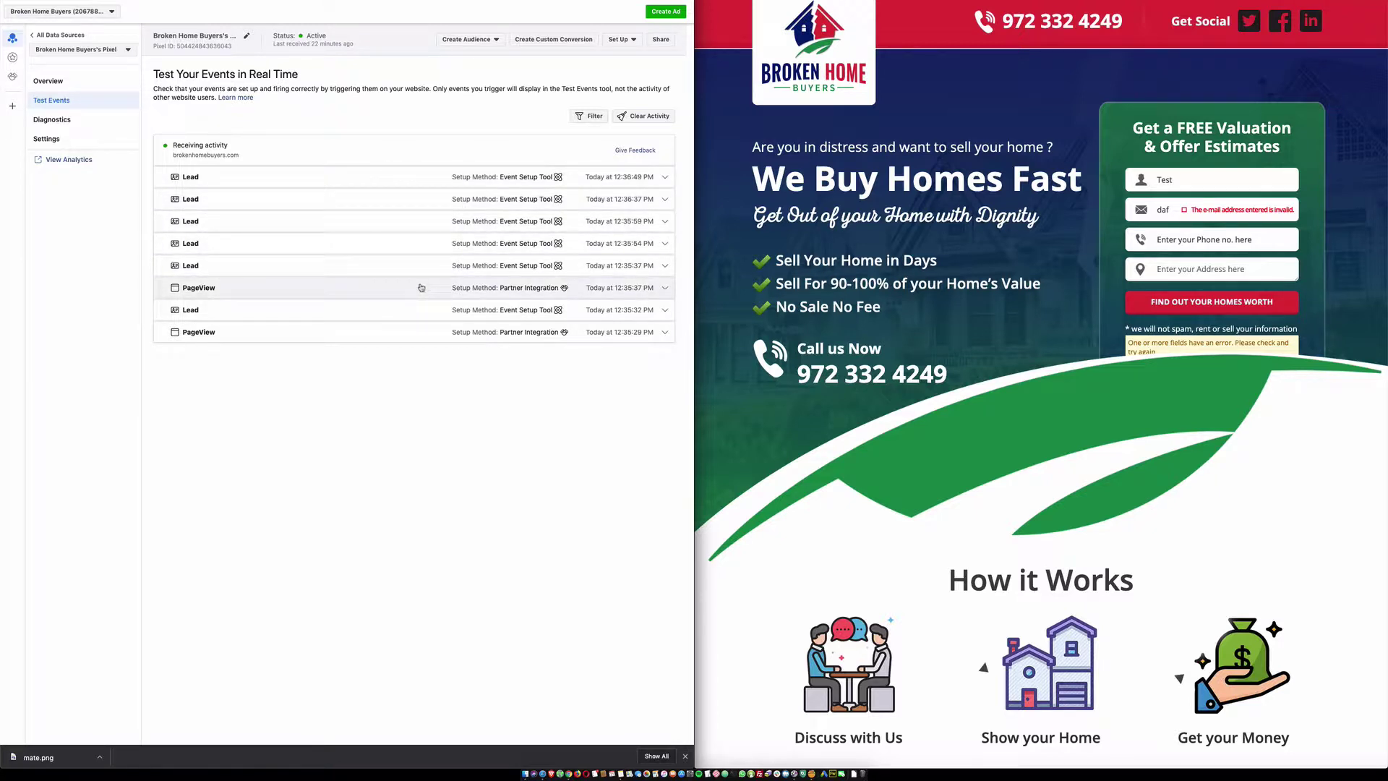
Start a custom conversion for the Broken Home Buyers pixel with Lead as its website event
{"action": "left_click", "coordinate": [577, 41]}
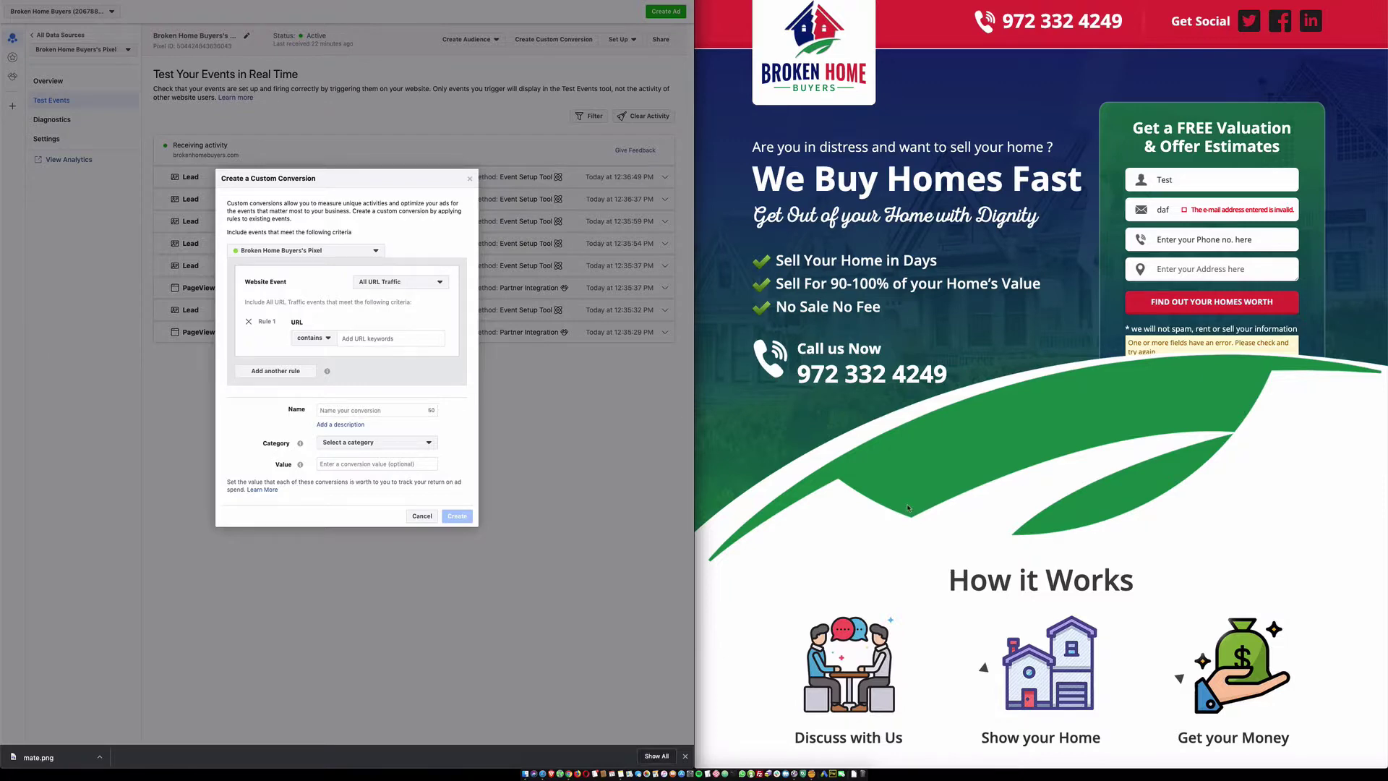
{"action": "scroll", "coordinate": [961, 215], "scroll_direction": "down", "scroll_amount": 15}
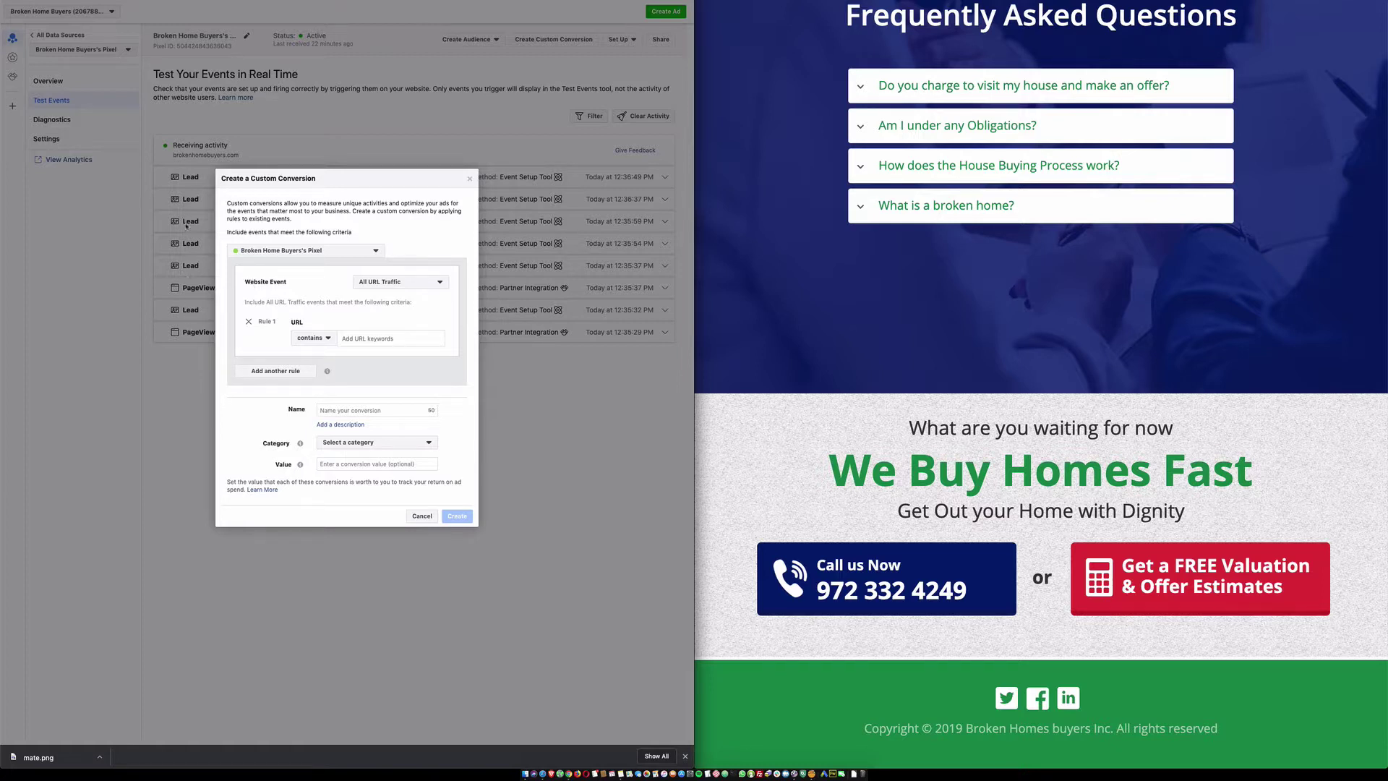
{"action": "left_click", "coordinate": [381, 285]}
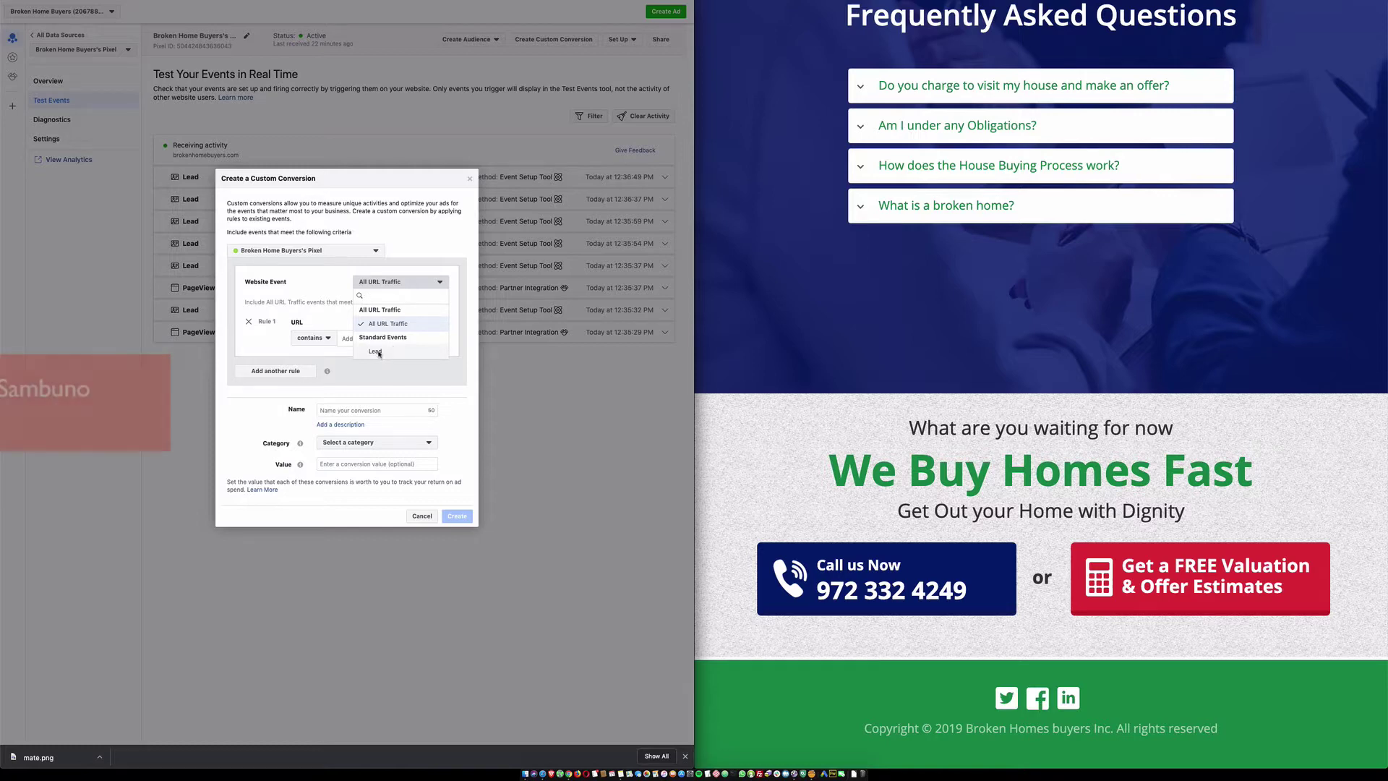
{"action": "left_click", "coordinate": [376, 352]}
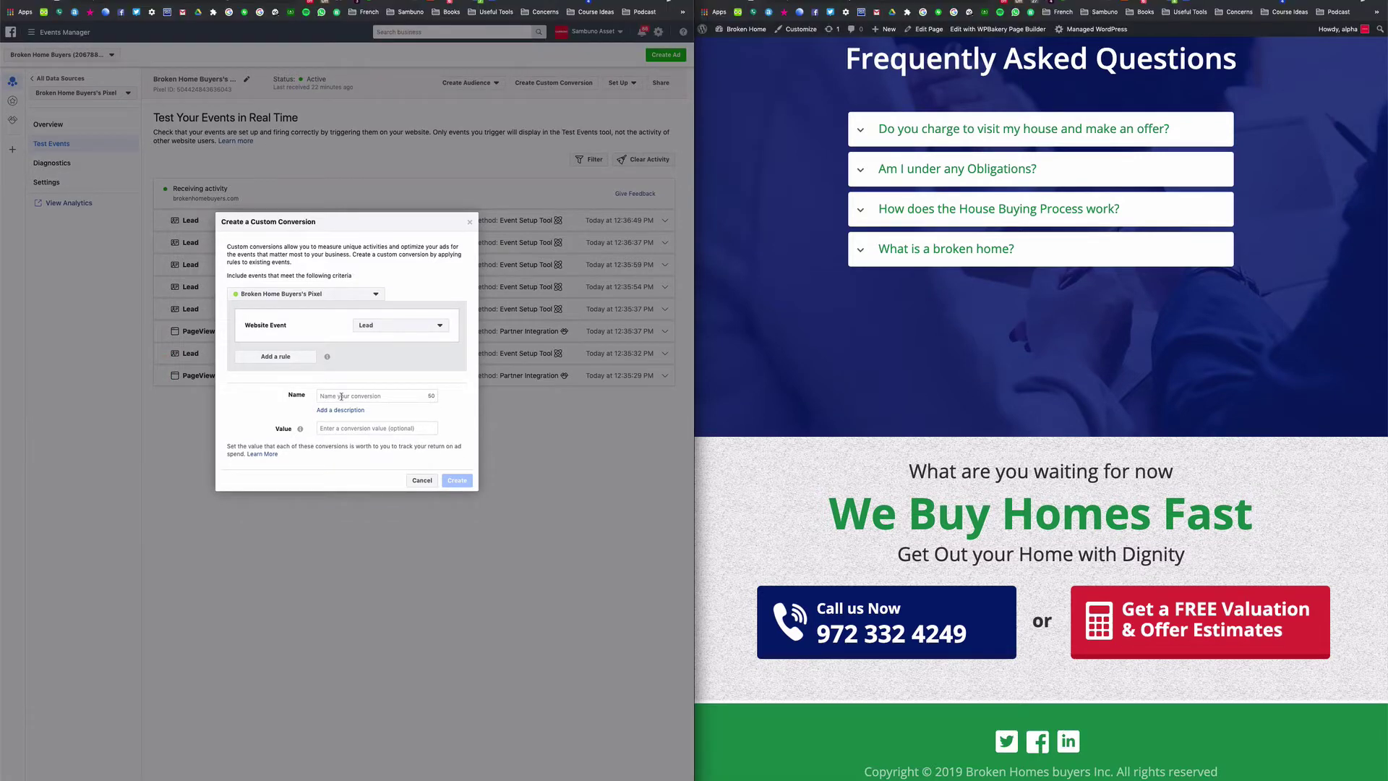
Open the custom conversion's name for editing and dismiss the password autofill suggestions
{"action": "left_click", "coordinate": [341, 397]}
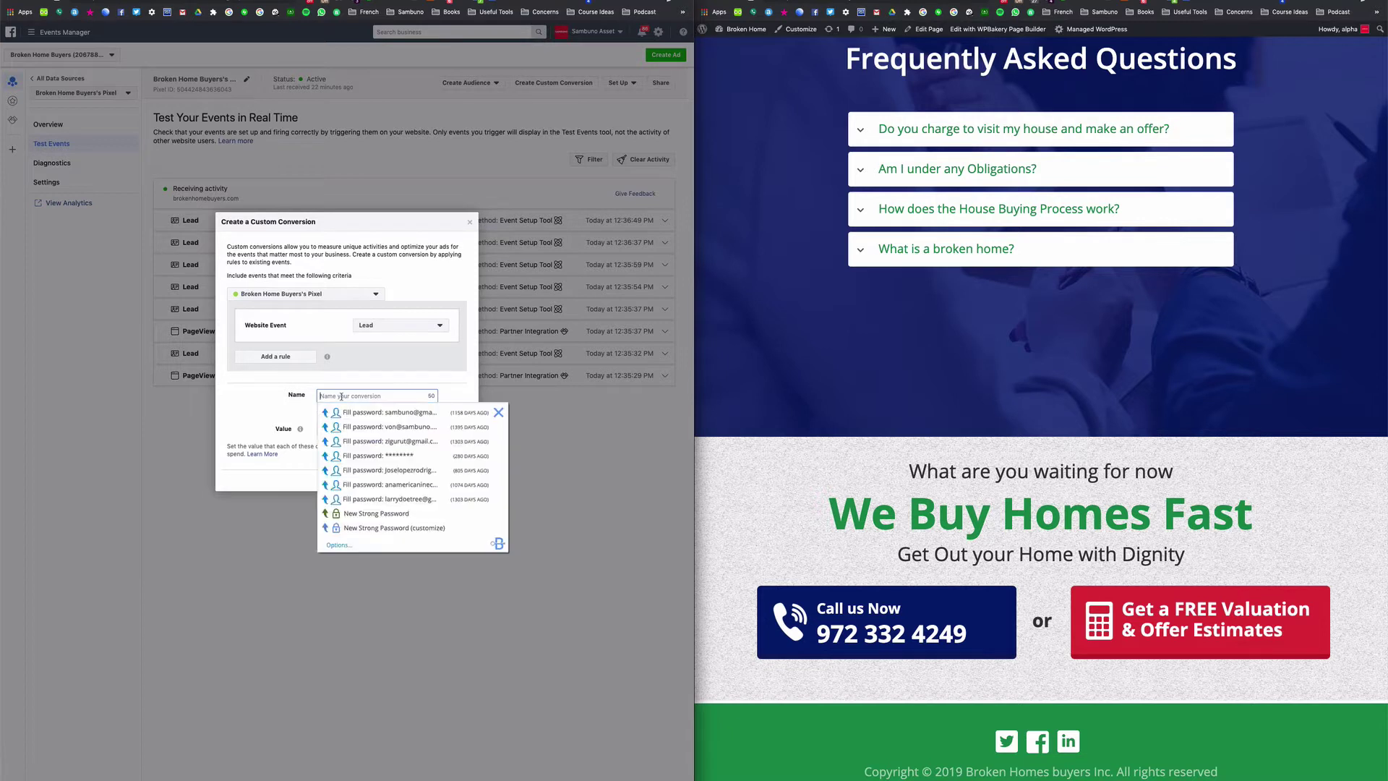
{"action": "left_click", "coordinate": [499, 412]}
{"action": "left_click", "coordinate": [327, 398]}
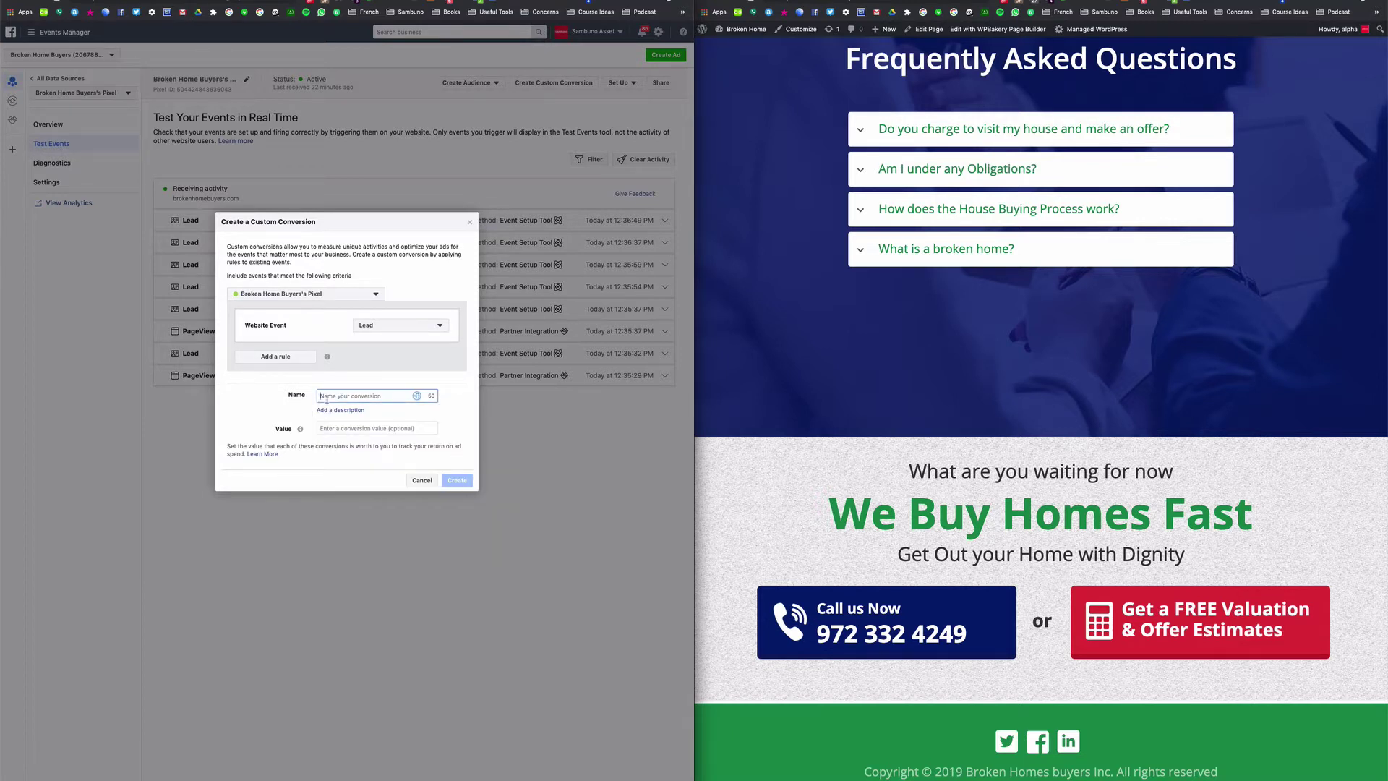